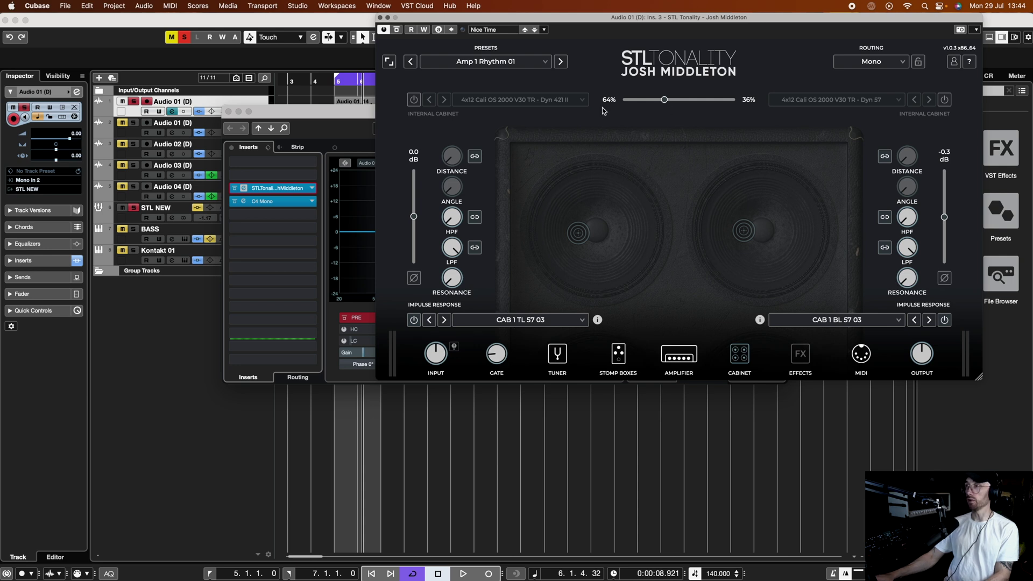
# - Audition the blend between the two cabinet impulse responses during loop playback and set it to 63% / 37%
pyautogui.press('space')
pyautogui.moveTo(665, 100); pyautogui.dragTo(816, 119)
pyautogui.moveTo(732, 100); pyautogui.dragTo(652, 101)
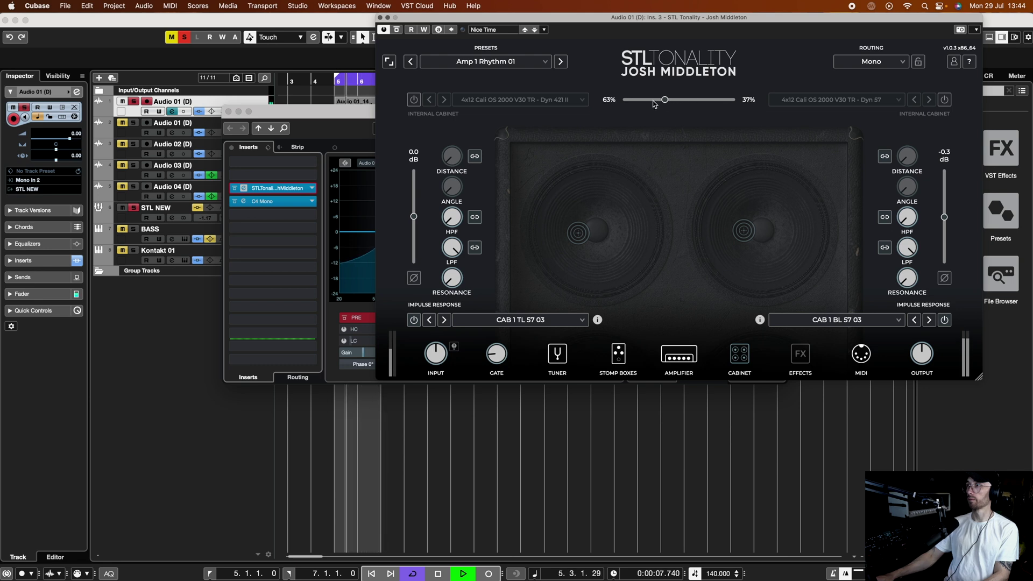
pyautogui.press('space')
pyautogui.click(380, 18)
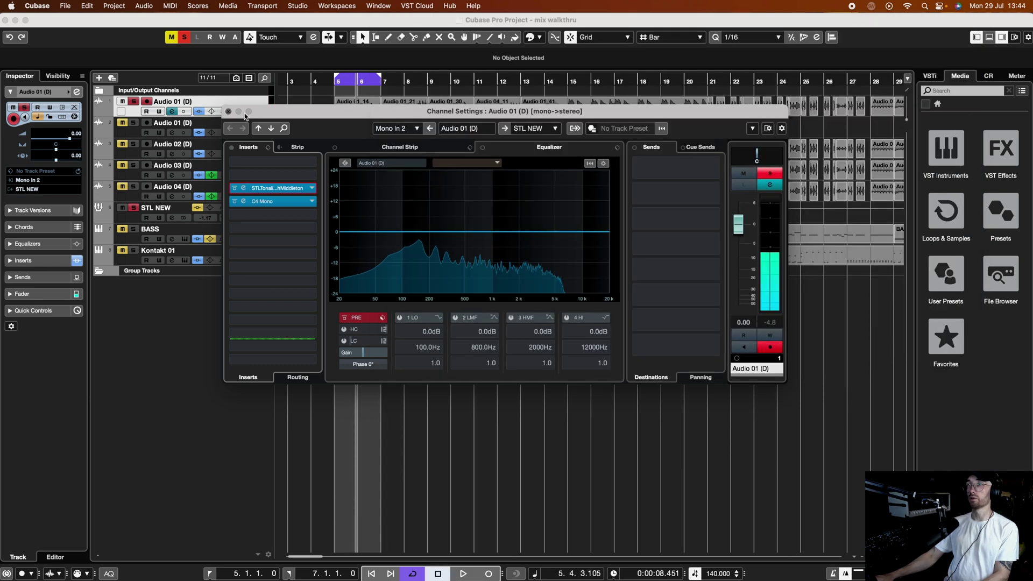
# - Examine the C4 Mono multiband processor on Audio 01 (D) while the loop plays, and close the channel settings
pyautogui.click(242, 201)
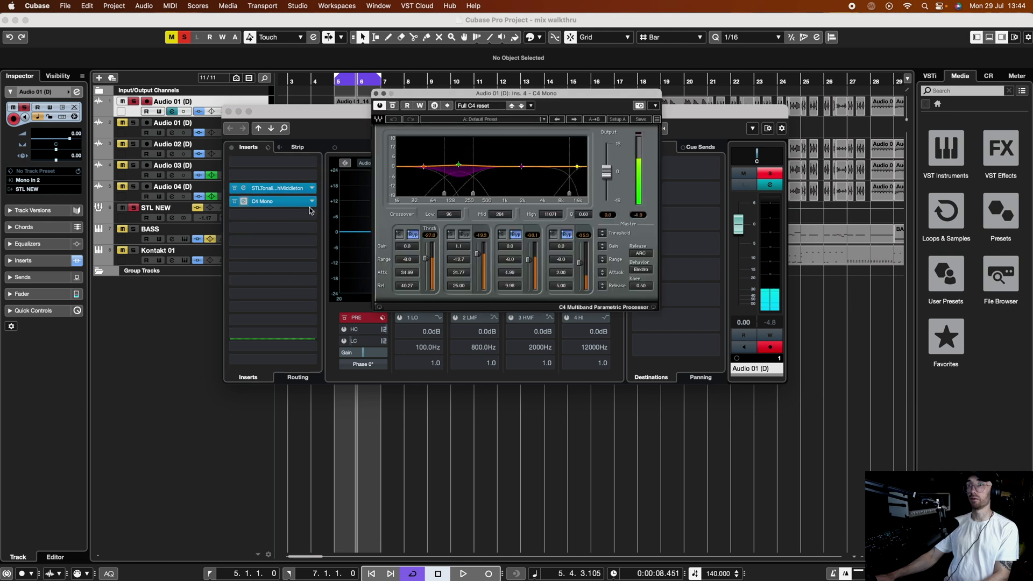
pyautogui.press('space')
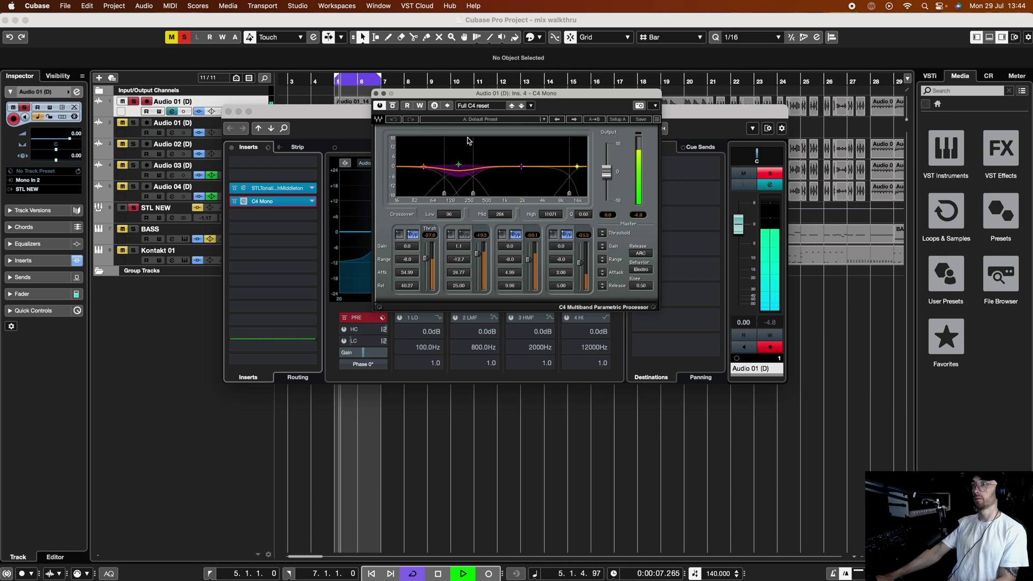
pyautogui.press('space')
pyautogui.click(375, 93)
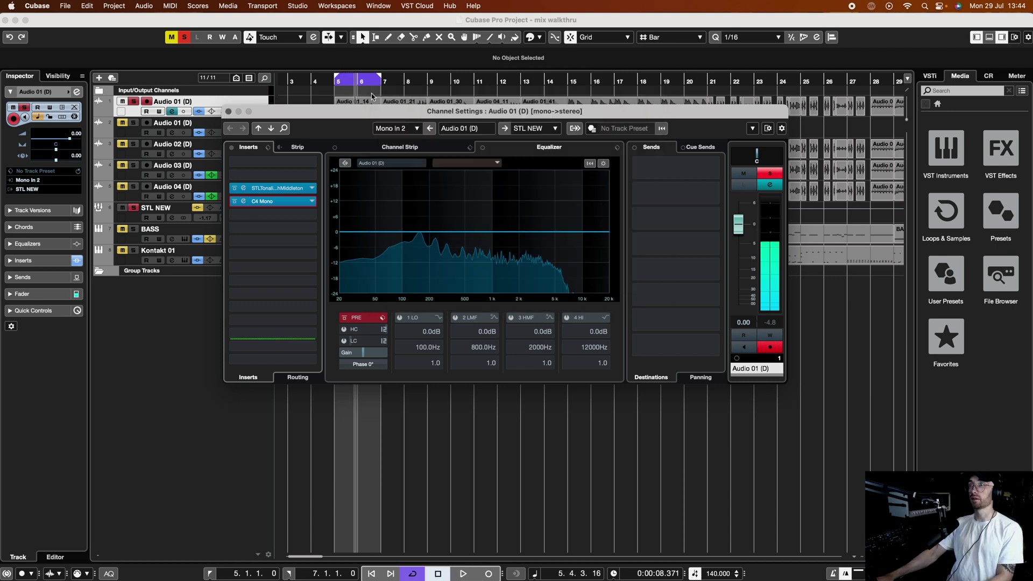
pyautogui.click(228, 111)
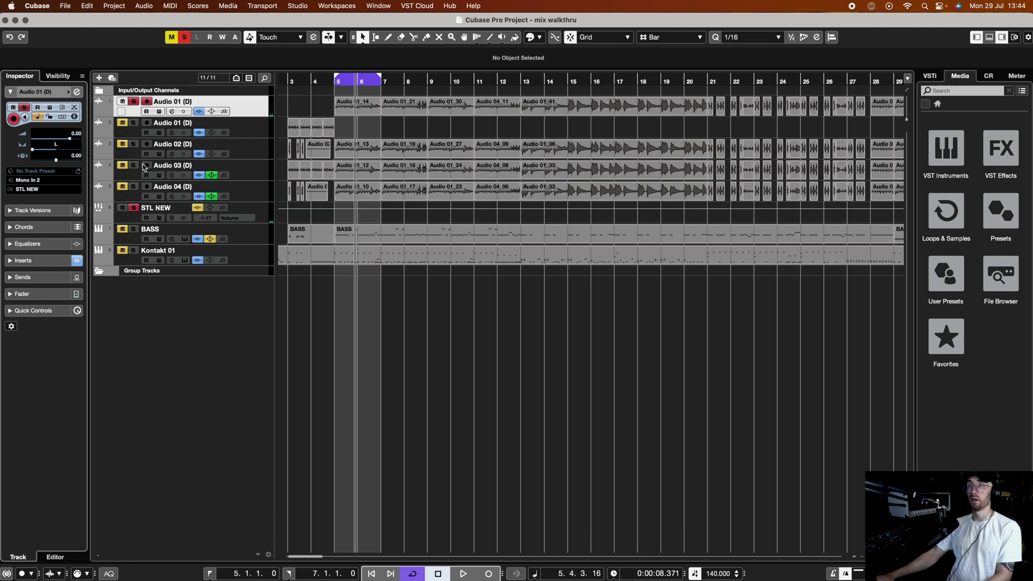
# - Solo the Audio 03 (D) track and open its channel settings
pyautogui.click(132, 178)
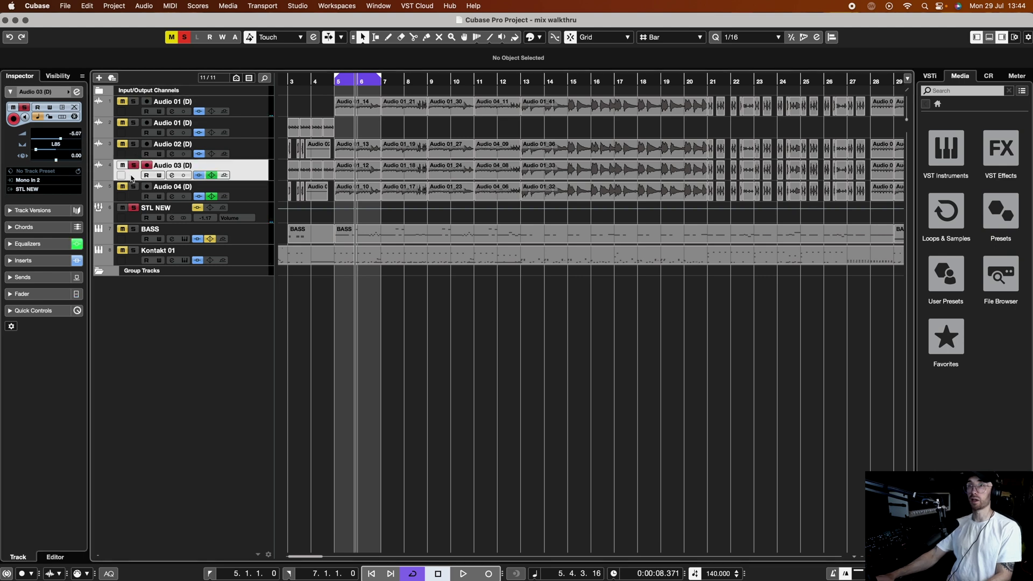
pyautogui.click(57, 152)
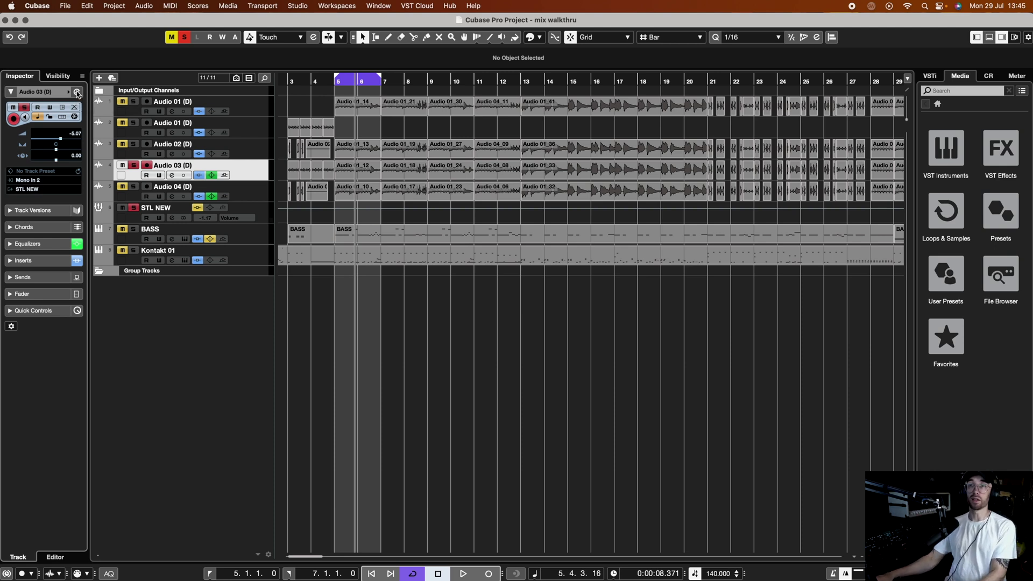
pyautogui.click(77, 93)
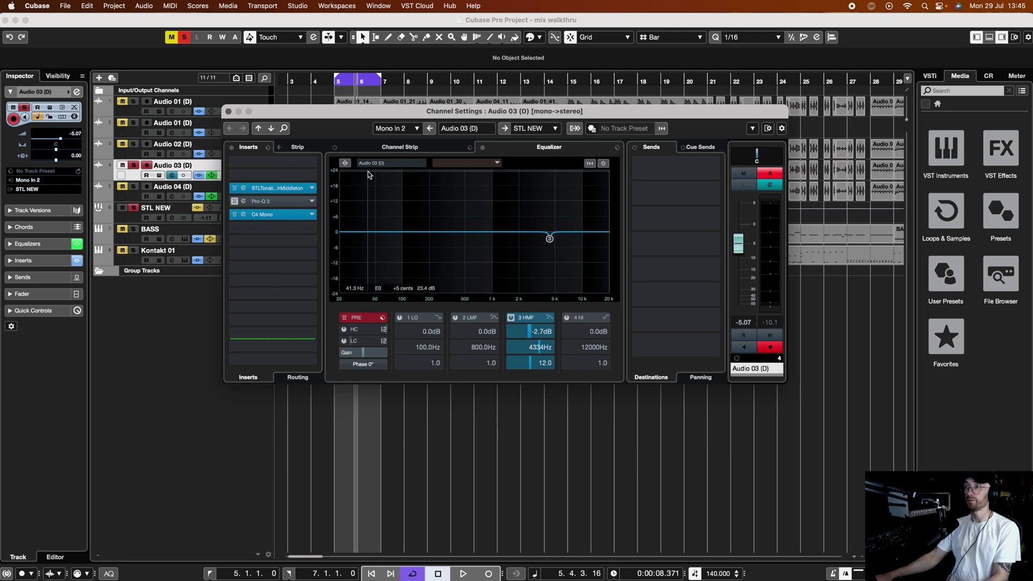
# - Examine the amplifier, stomp boxes and cabinet impulse responses in Audio 03's STL Tonality insert
pyautogui.click(243, 187)
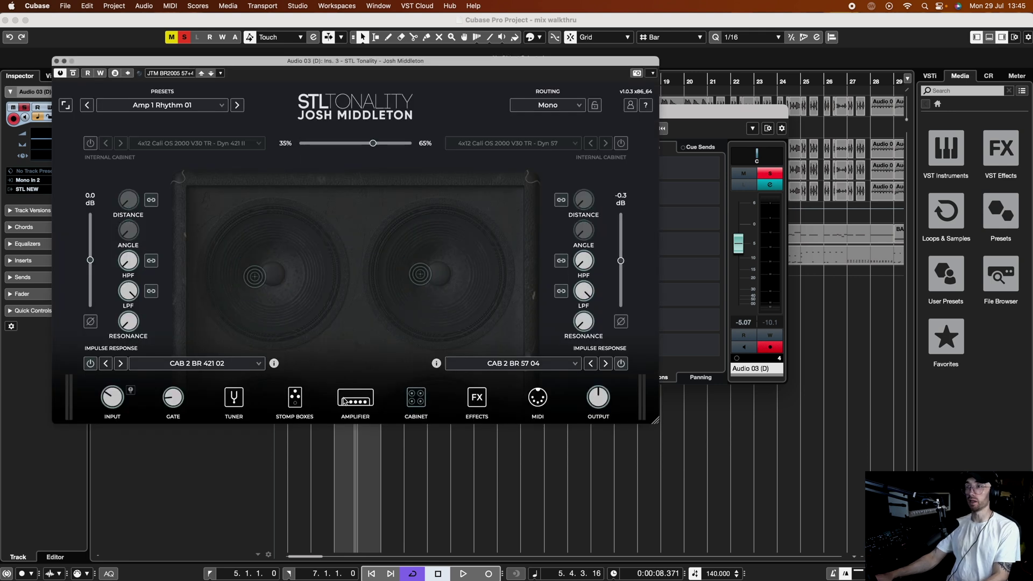
pyautogui.click(344, 401)
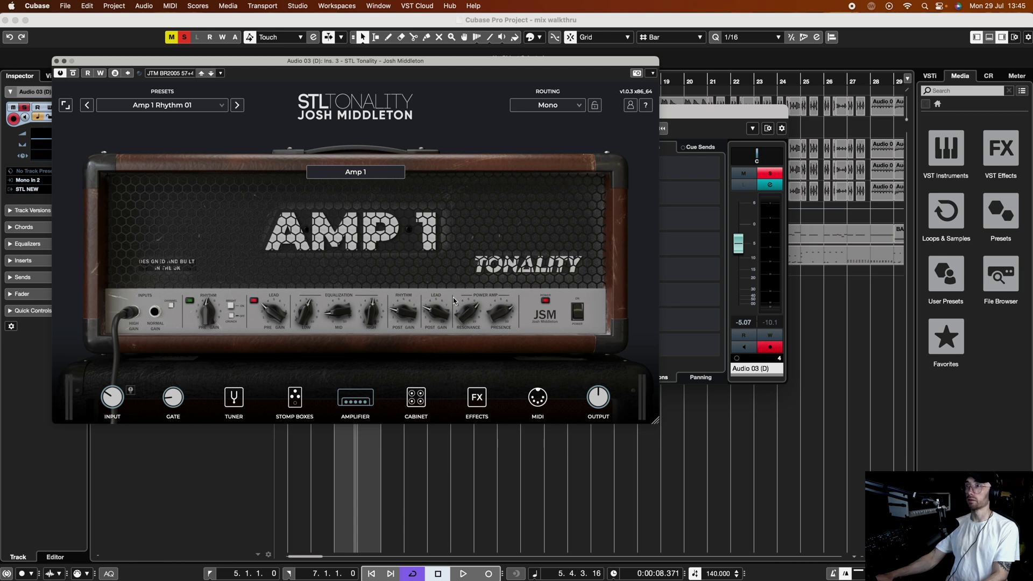
pyautogui.click(315, 402)
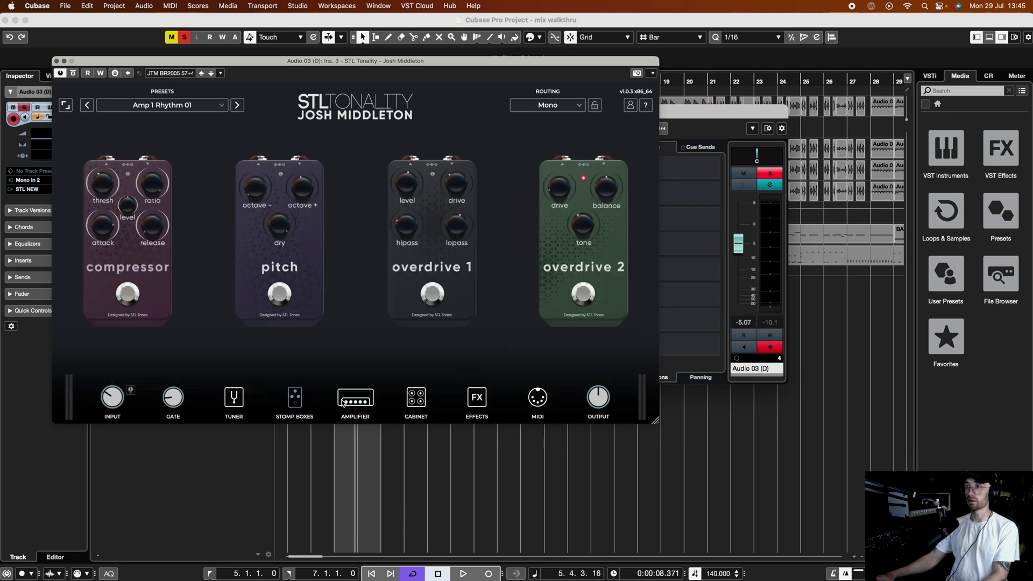
pyautogui.click(413, 394)
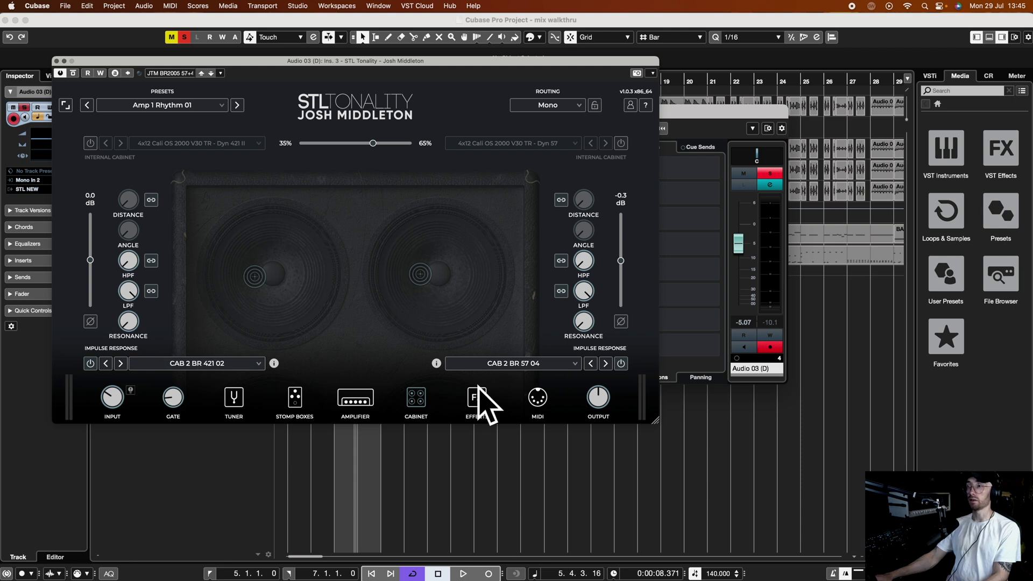
pyautogui.moveTo(433, 63); pyautogui.dragTo(536, 42)
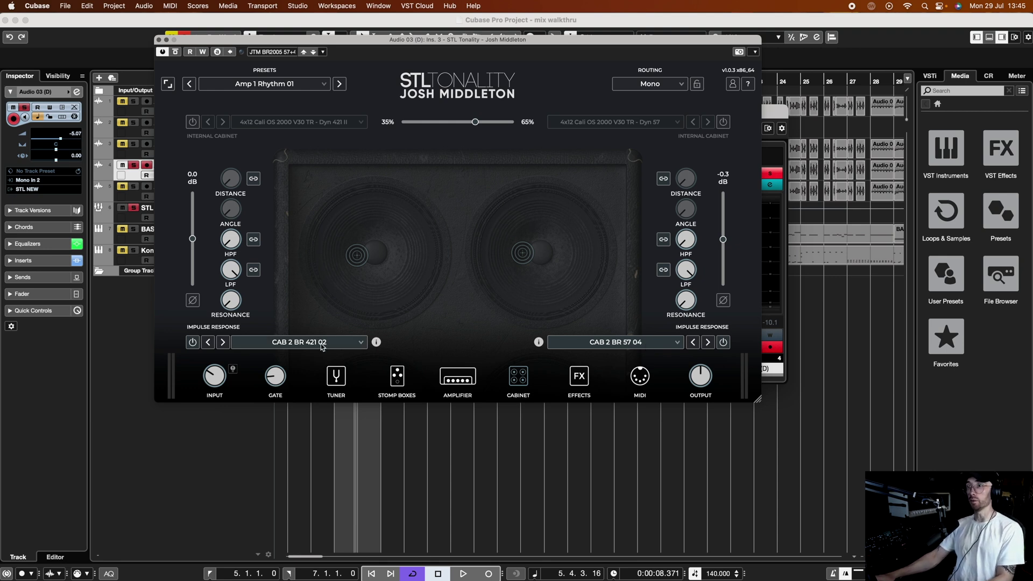
pyautogui.click(159, 40)
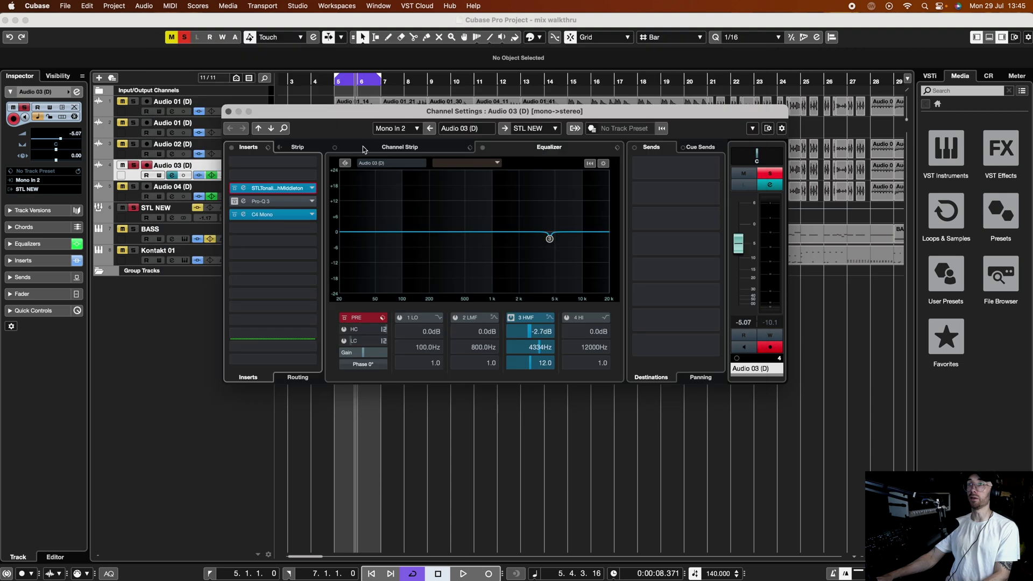
# - Try Audio 03's 3 HMF equalizer cut at -3.7 dB during playback, return it to -2.7 dB and close the channel settings
pyautogui.moveTo(548, 232); pyautogui.dragTo(548, 239)
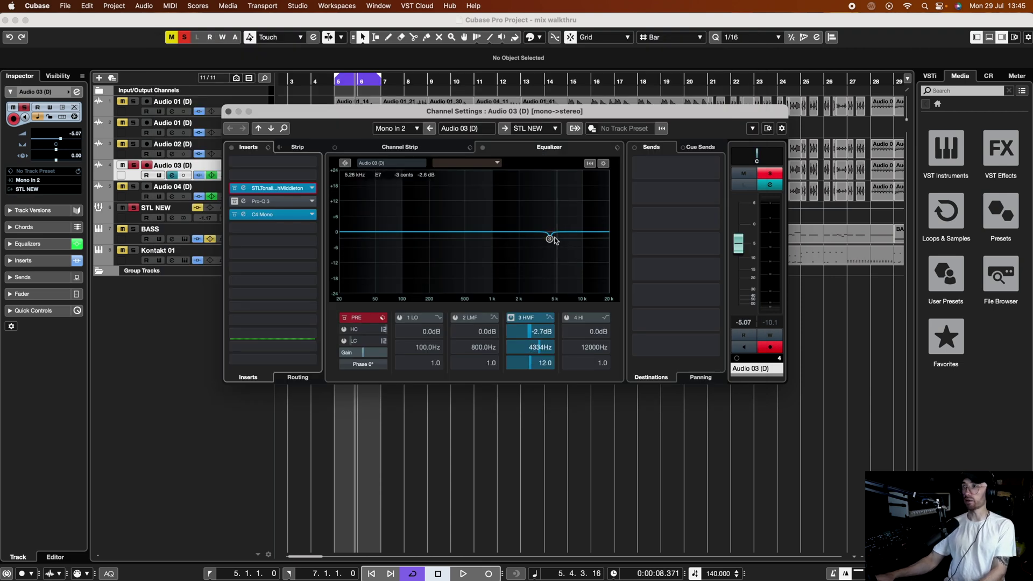
pyautogui.press('space')
pyautogui.moveTo(528, 328); pyautogui.dragTo(527, 304)
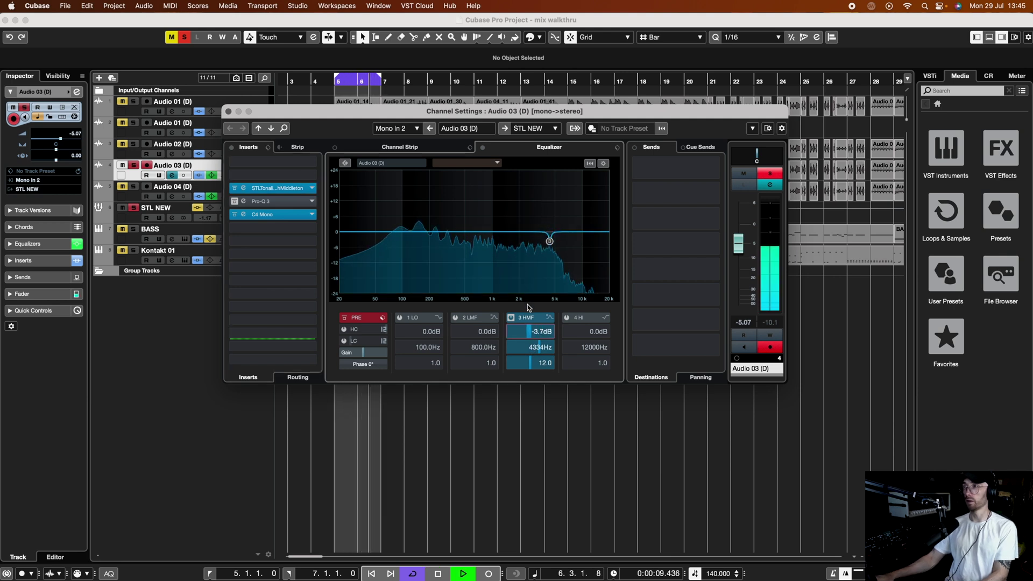
pyautogui.press('space')
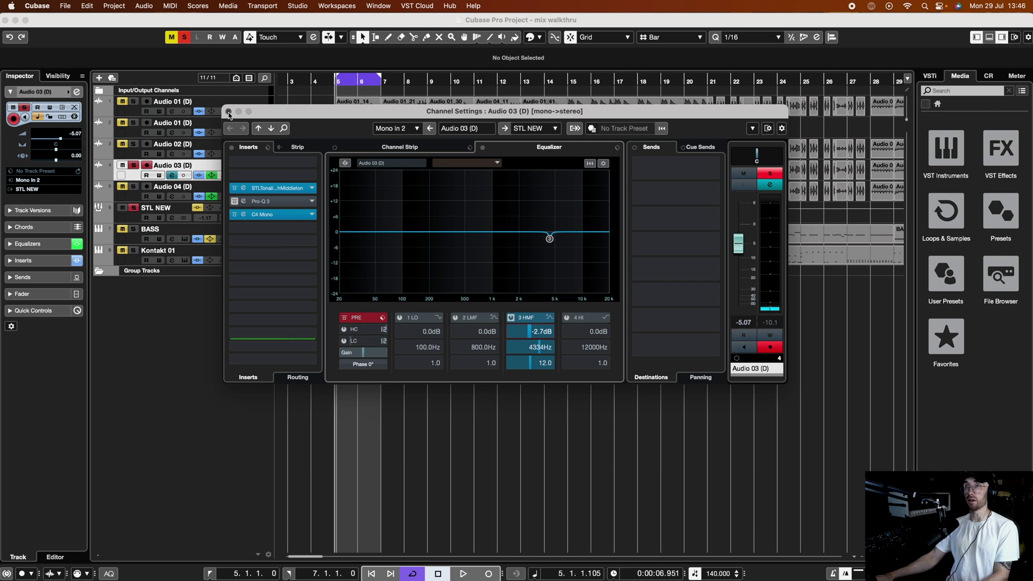
pyautogui.click(228, 112)
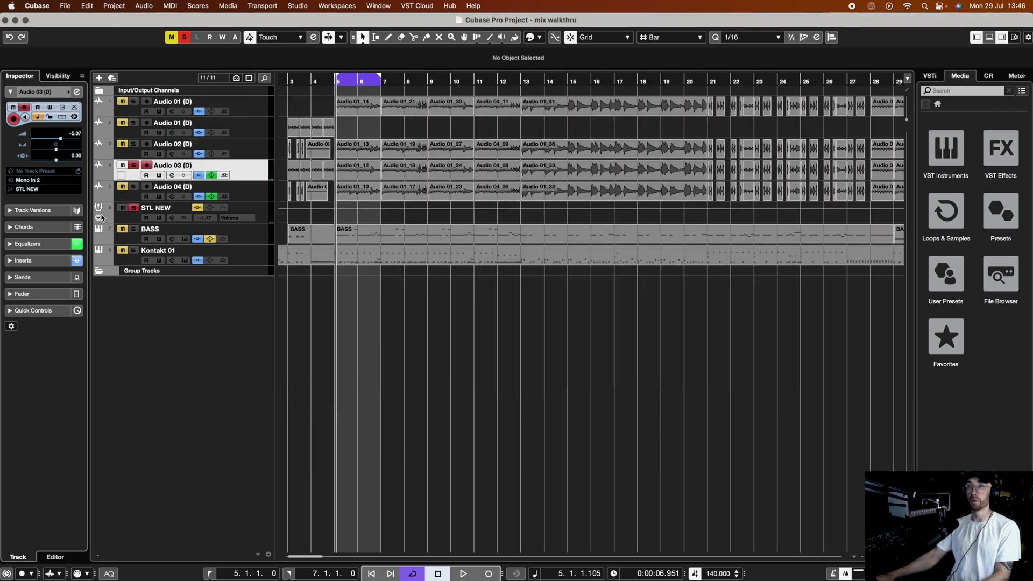
# - Clear the track solos and pan Audio 03 (D) to L81
pyautogui.click(133, 208)
pyautogui.moveTo(42, 154); pyautogui.dragTo(40, 152)
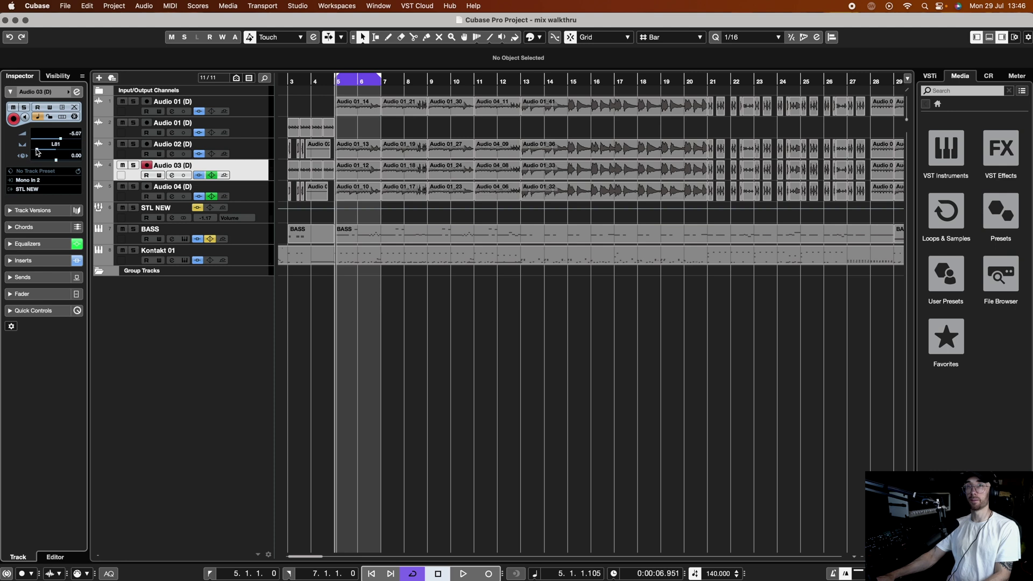
# - Solo the STL NEW group and listen to the combined guitars over the loop
pyautogui.click(132, 209)
pyautogui.press('space')
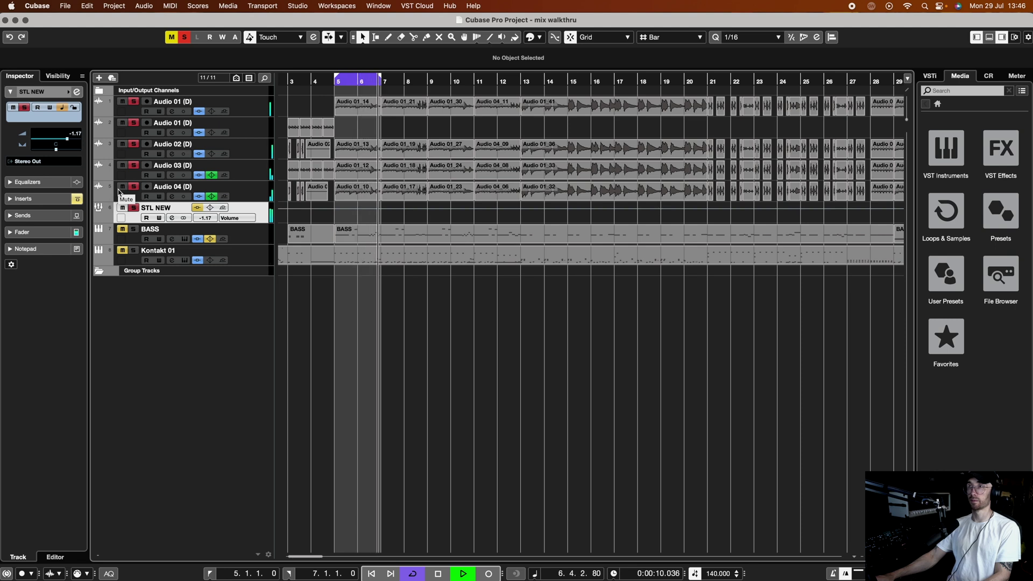
pyautogui.press('space')
# - Open the STL NEW channel settings, activate the first Pro-Q 3 insert and open its editor
pyautogui.press('e')
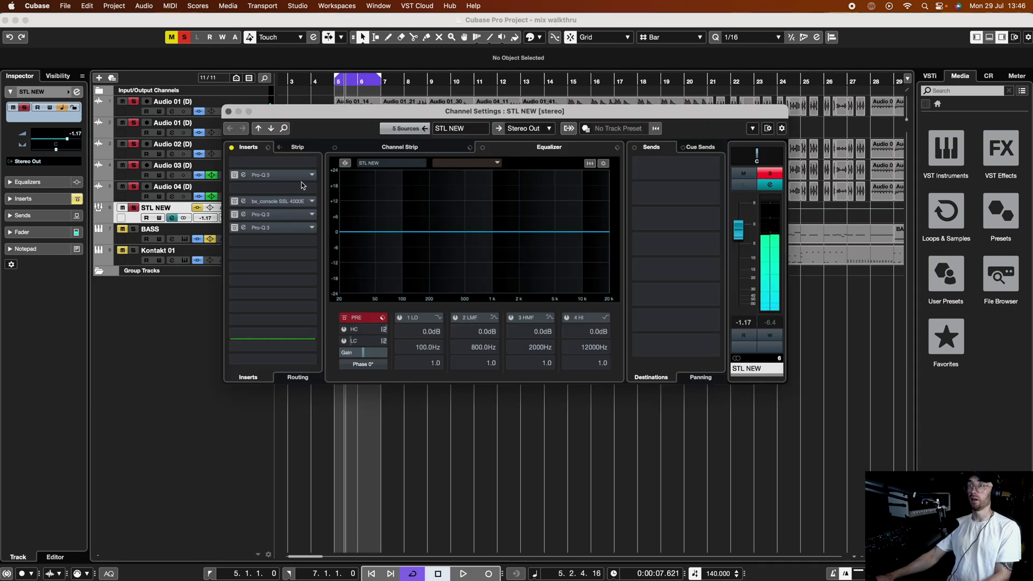
pyautogui.click(235, 175)
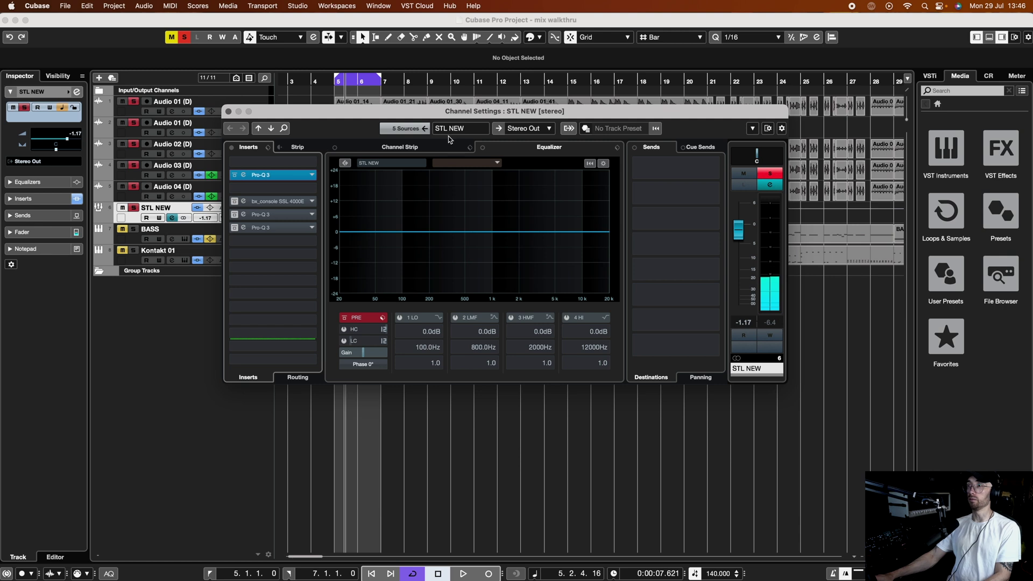
pyautogui.click(243, 175)
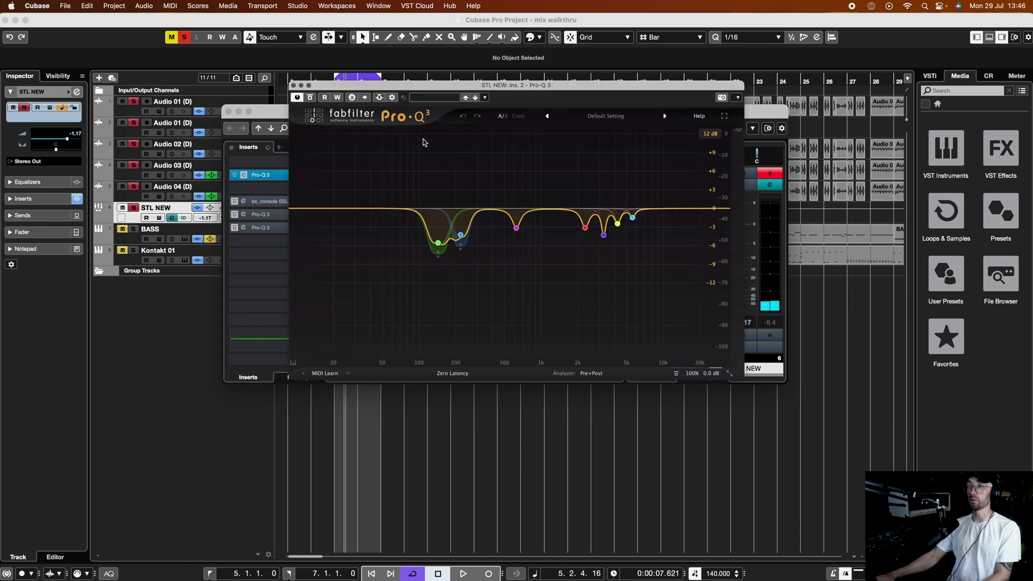
pyautogui.moveTo(508, 92); pyautogui.dragTo(519, 73)
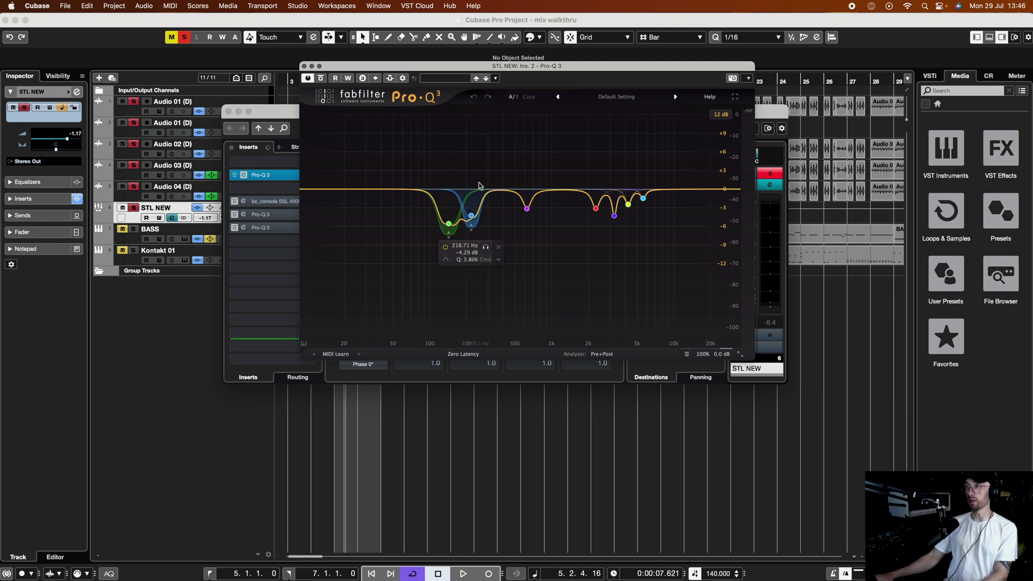
# - Boost Pro-Q 3 Band 1 at 143.19 Hz to +6 dB during playback to expose the resonance, and return its gain to a cut
pyautogui.press('space')
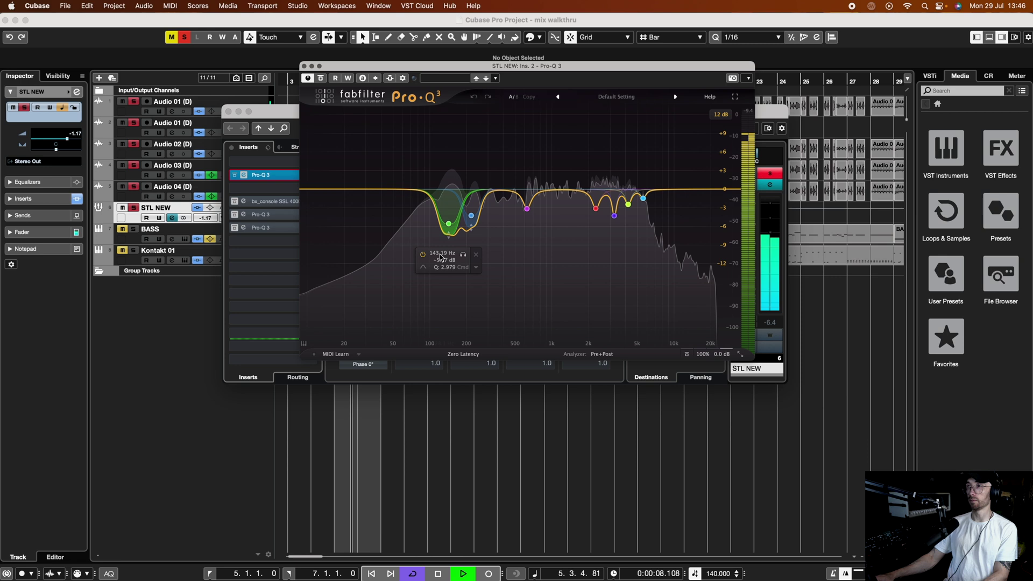
pyautogui.click(448, 224)
pyautogui.scroll(10, 446, 297)
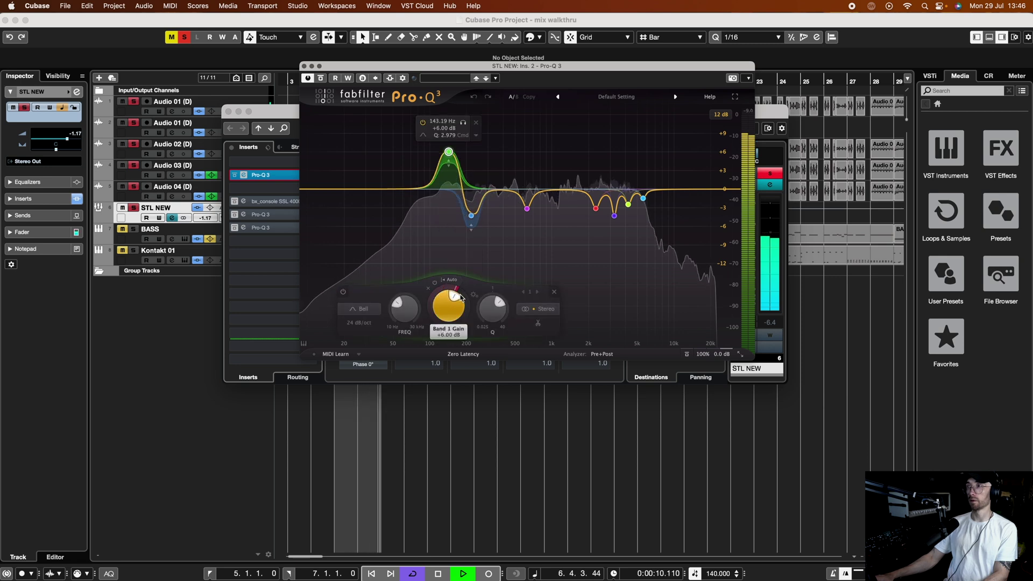
pyautogui.scroll(-8, 447, 300)
pyautogui.scroll(-2, 448, 302)
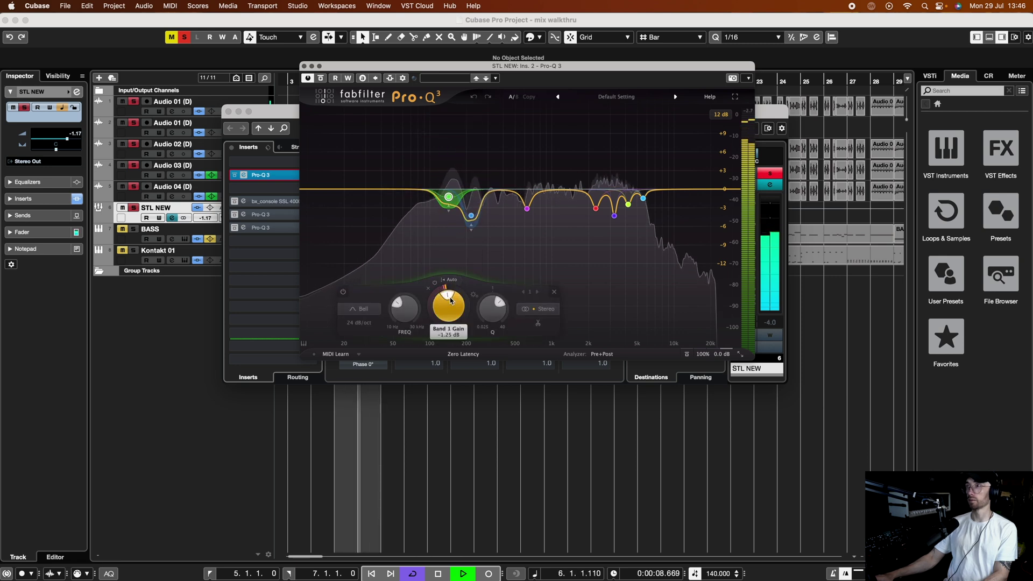
# - Sweep the gain of Band 2 near 219 Hz up and back down during playback, setting it to about -3.4 dB
pyautogui.click(471, 215)
pyautogui.scroll(10, 471, 302)
pyautogui.scroll(-10, 481, 295)
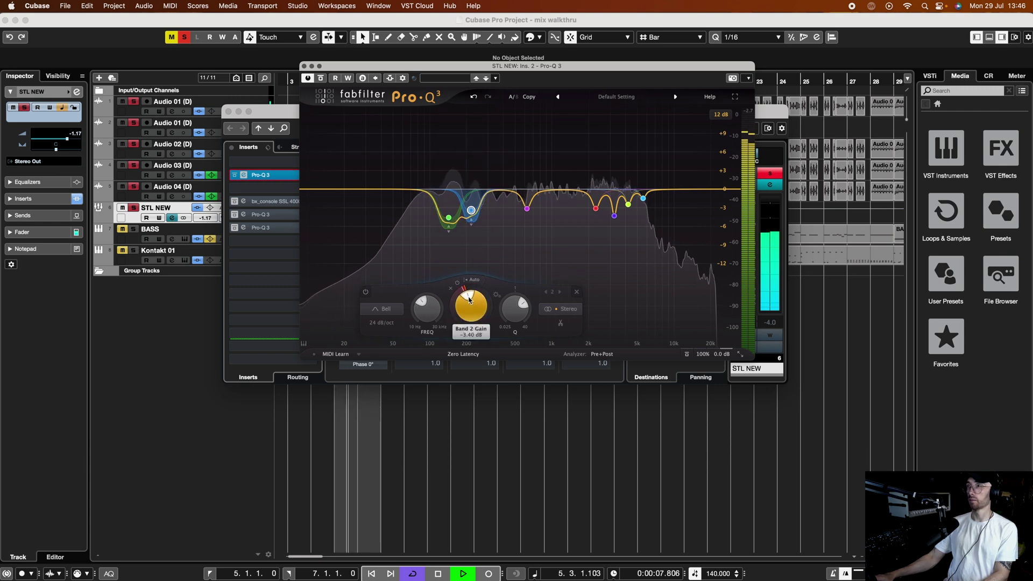
pyautogui.press('space')
# - Boost Band 3 at 625.22 Hz to about +8.6 dB during playback, and bring its gain down to about -4.2 dB
pyautogui.click(527, 208)
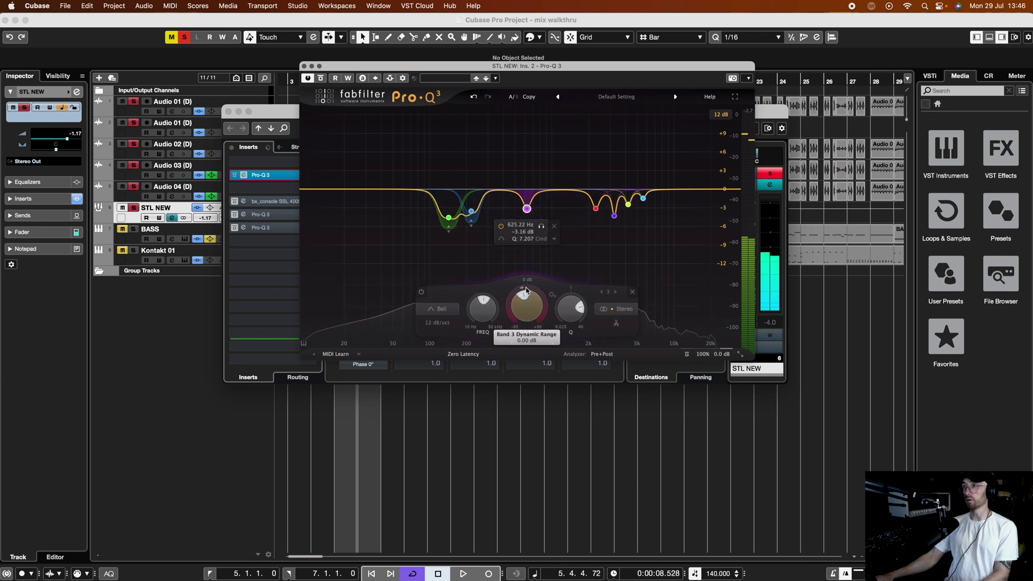
pyautogui.press('space')
pyautogui.scroll(12, 524, 296)
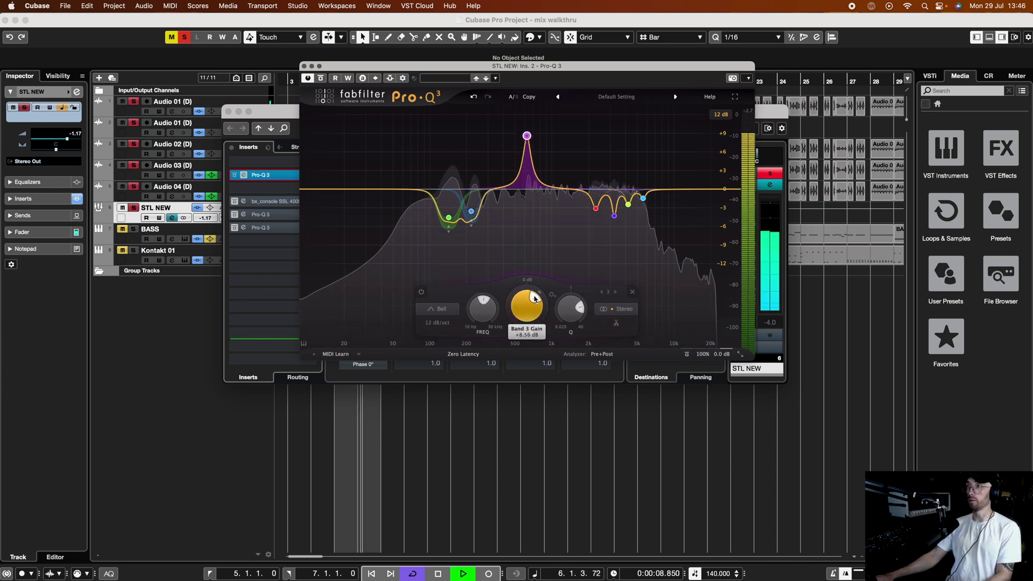
pyautogui.scroll(-13, 524, 301)
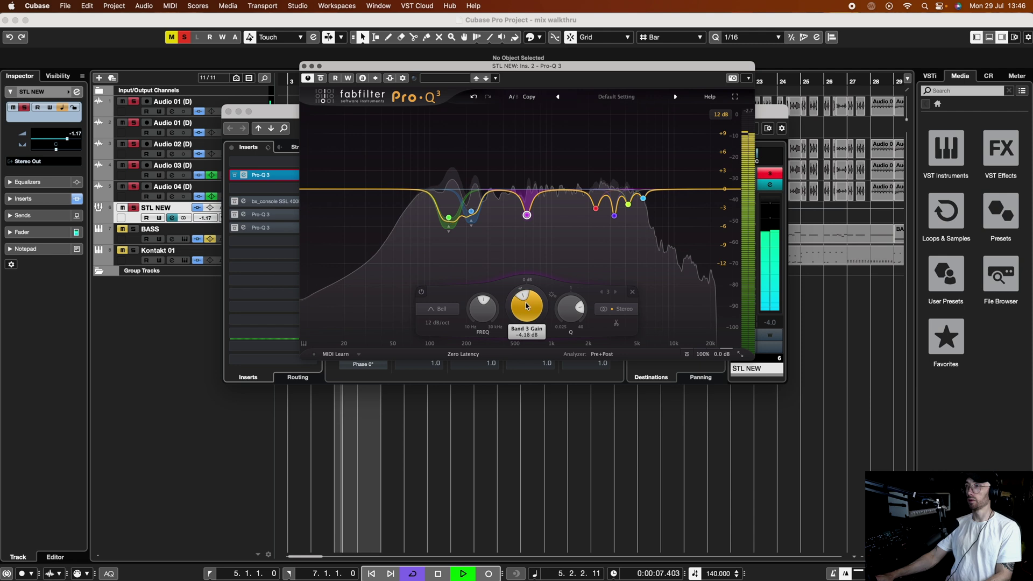
pyautogui.press('space')
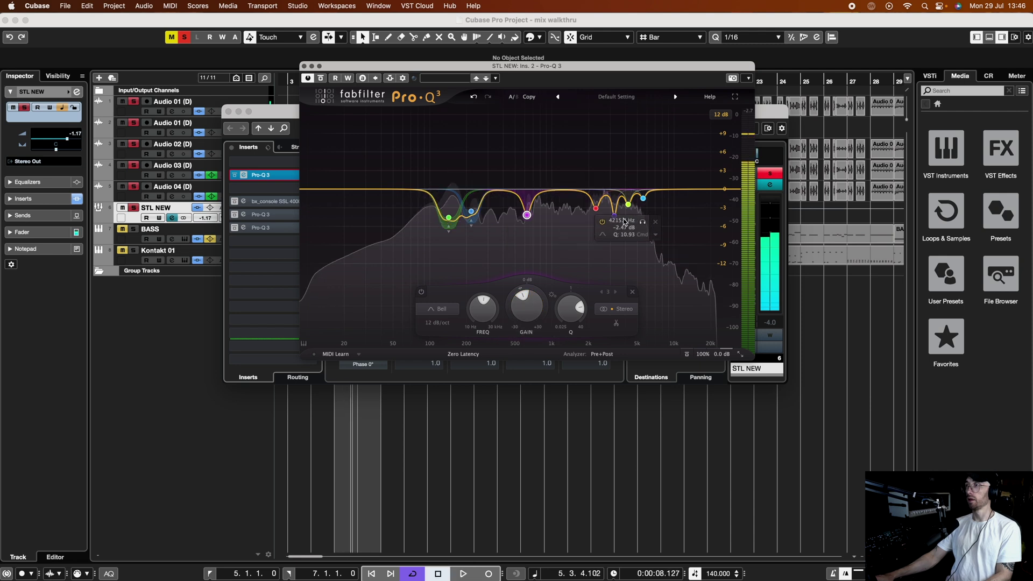
# - Sweep the gain of the red Band 4 up and back down during playback, setting it to about -4 dB
pyautogui.click(595, 208)
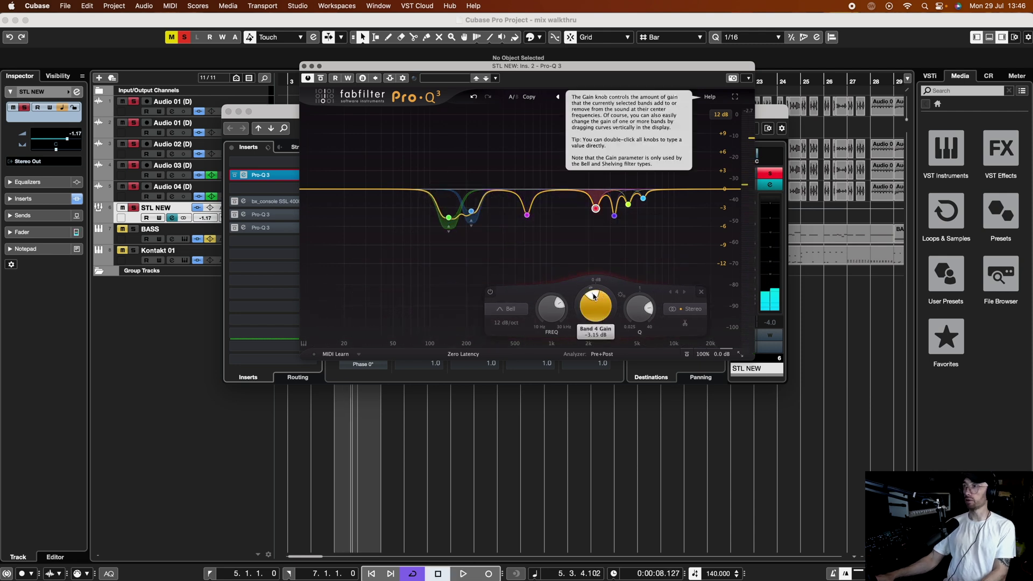
pyautogui.press('space')
pyautogui.scroll(10, 597, 296)
pyautogui.scroll(-11, 597, 293)
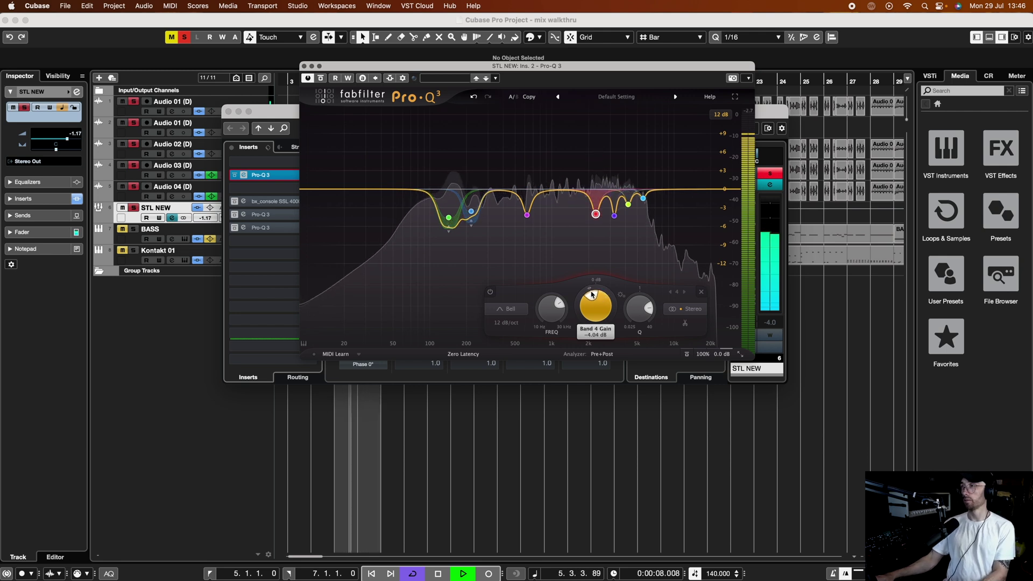
# - Sweep the gain of Band 5 at 3247.1 Hz up and back down during playback, setting it to about -5.7 dB
pyautogui.press('space')
pyautogui.click(615, 216)
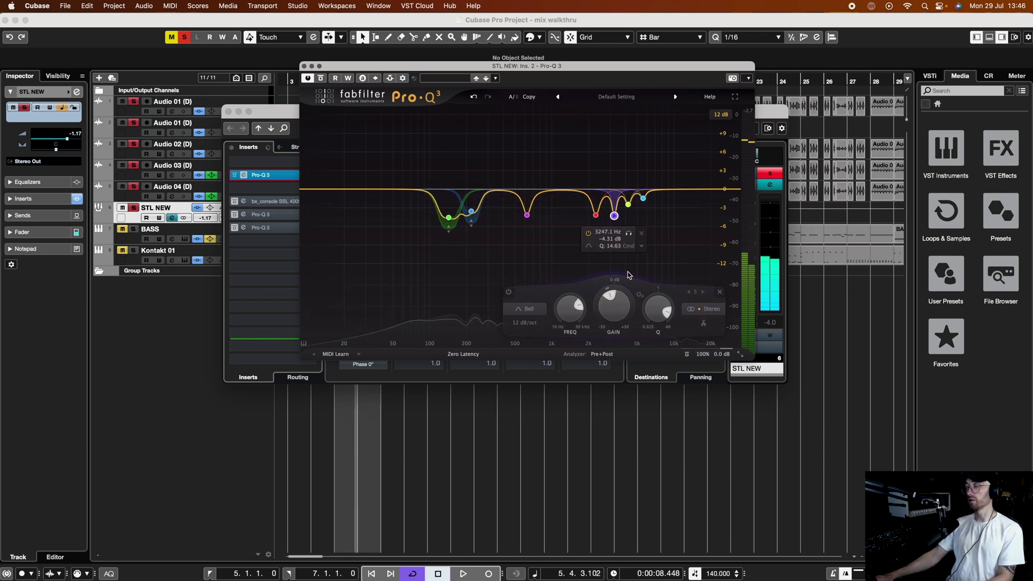
pyautogui.press('space')
pyautogui.scroll(10, 630, 291)
pyautogui.scroll(-11, 624, 293)
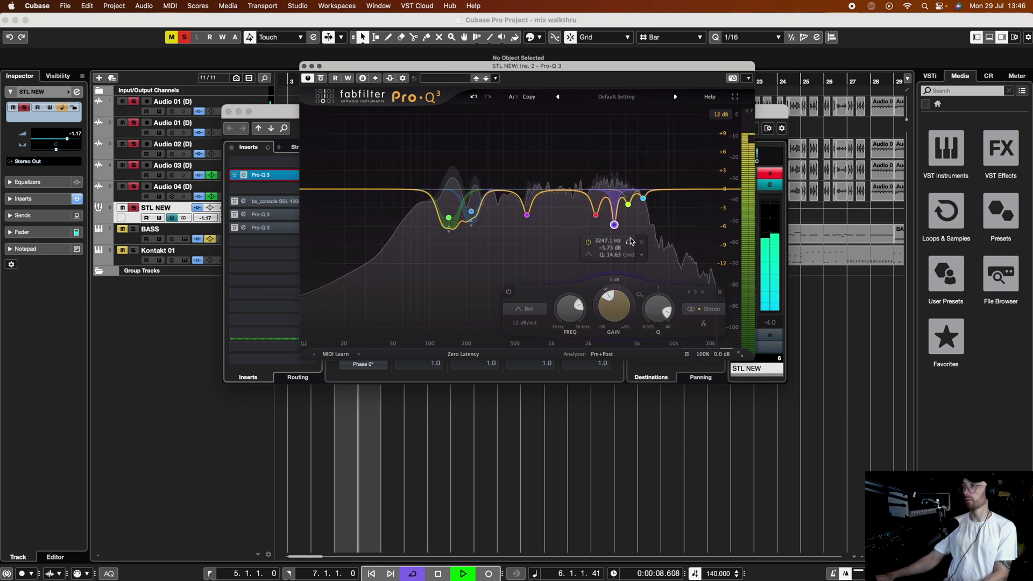
pyautogui.press('space')
# - Sweep the gain of the yellow-green band near 4.2 kHz during playback, setting it to about -2.6 dB at 4218.7 Hz
pyautogui.click(628, 205)
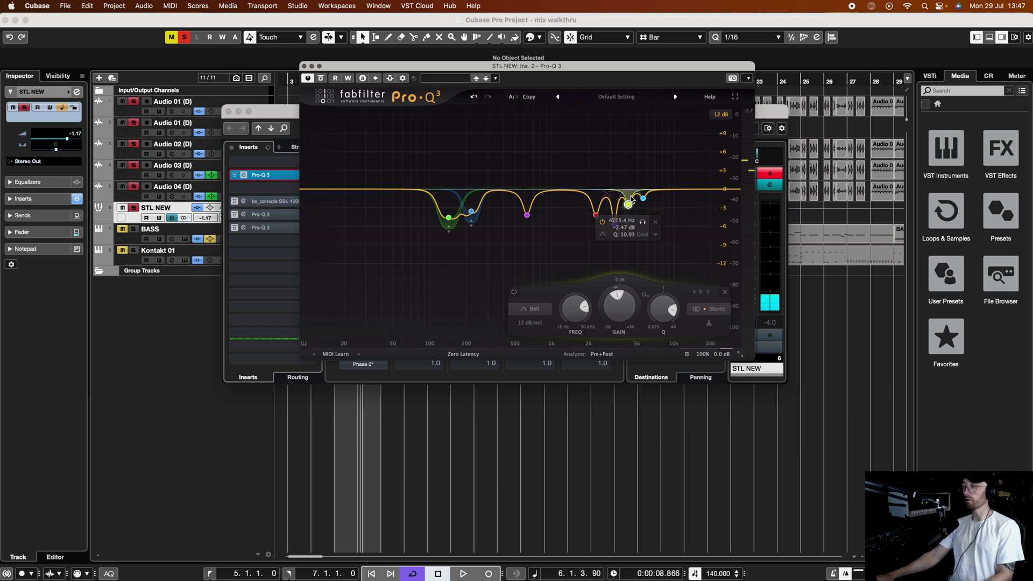
pyautogui.press('space')
pyautogui.moveTo(629, 207)
pyautogui.mouseDown()
pyautogui.moveTo(629, 158)
pyautogui.moveTo(630, 209)
pyautogui.mouseUp()
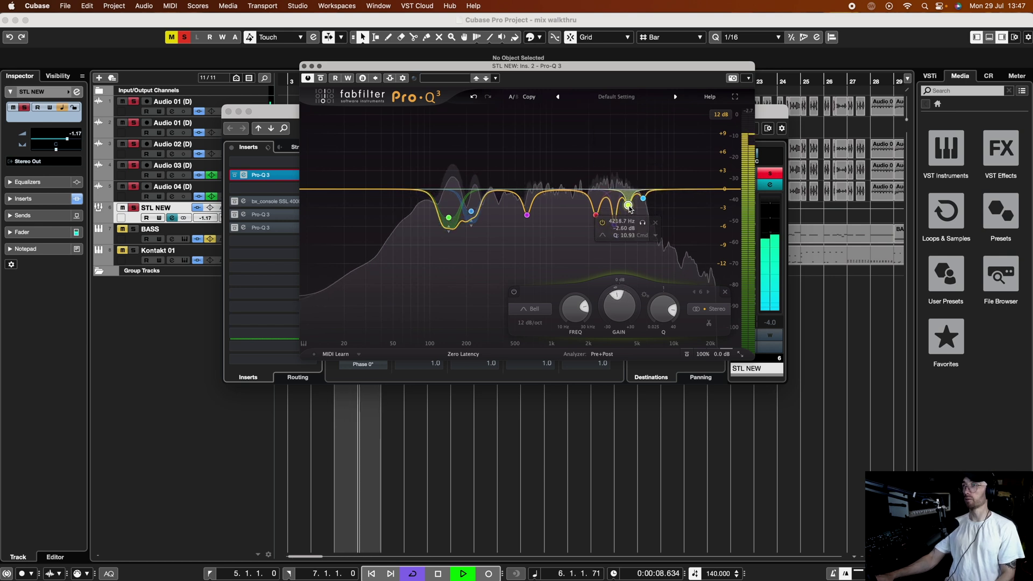
pyautogui.press('space')
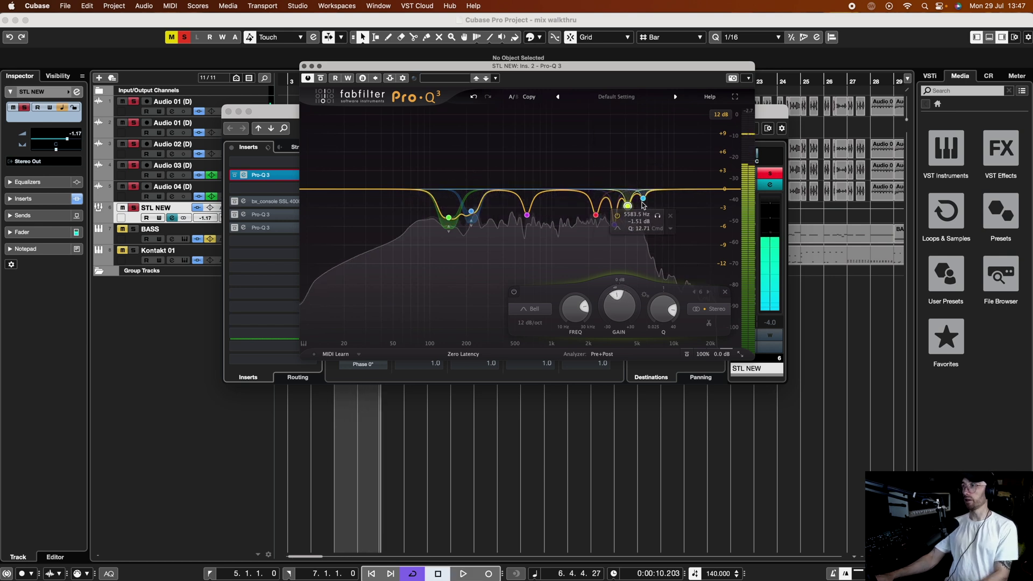
# - Deepen the Band 7 cut near 5660 Hz to about -3 dB during playback, and close this Pro-Q 3
pyautogui.press('space')
pyautogui.moveTo(643, 203)
pyautogui.mouseDown()
pyautogui.moveTo(643, 156)
pyautogui.moveTo(645, 209)
pyautogui.mouseUp()
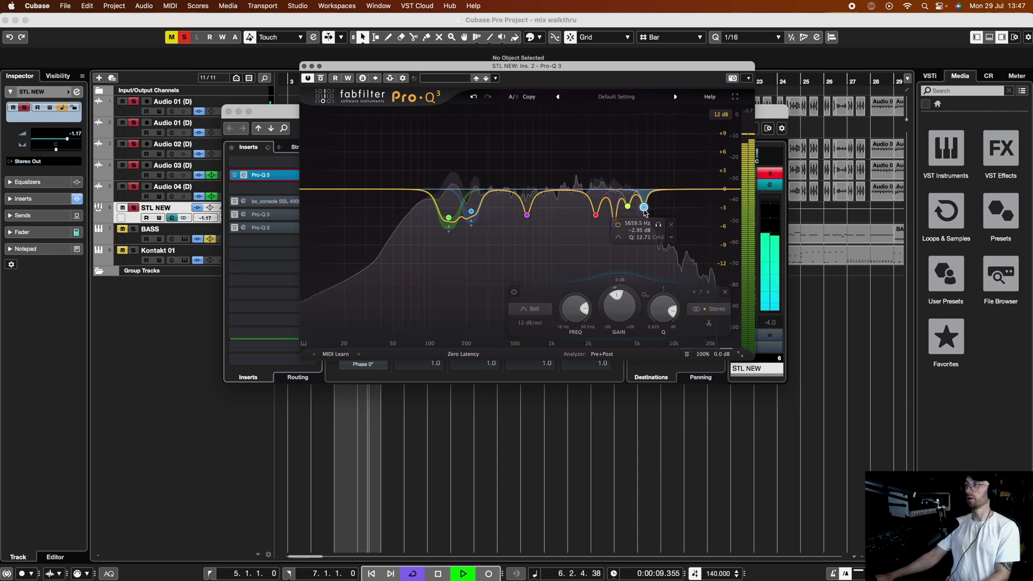
pyautogui.press('space')
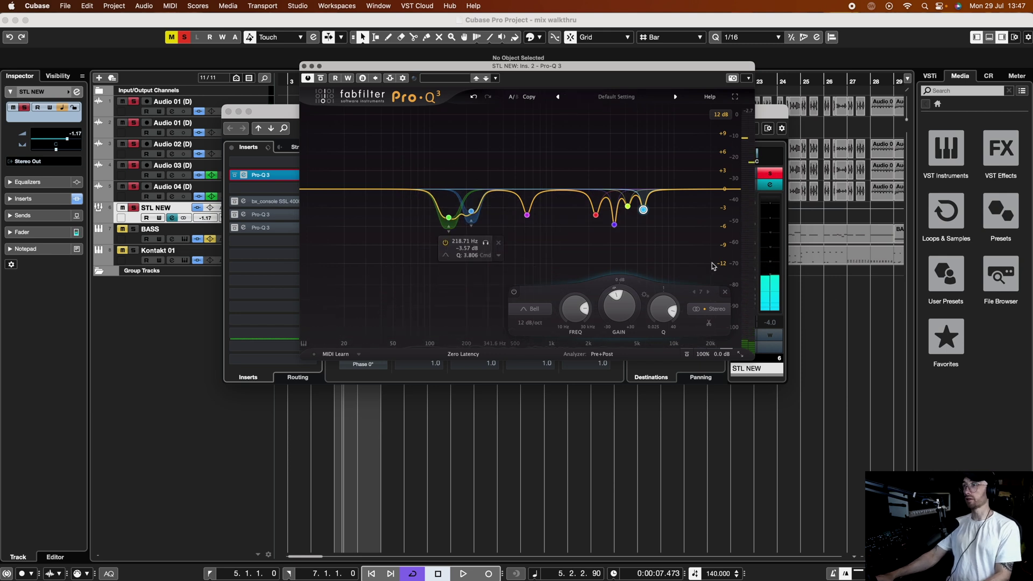
pyautogui.click(305, 66)
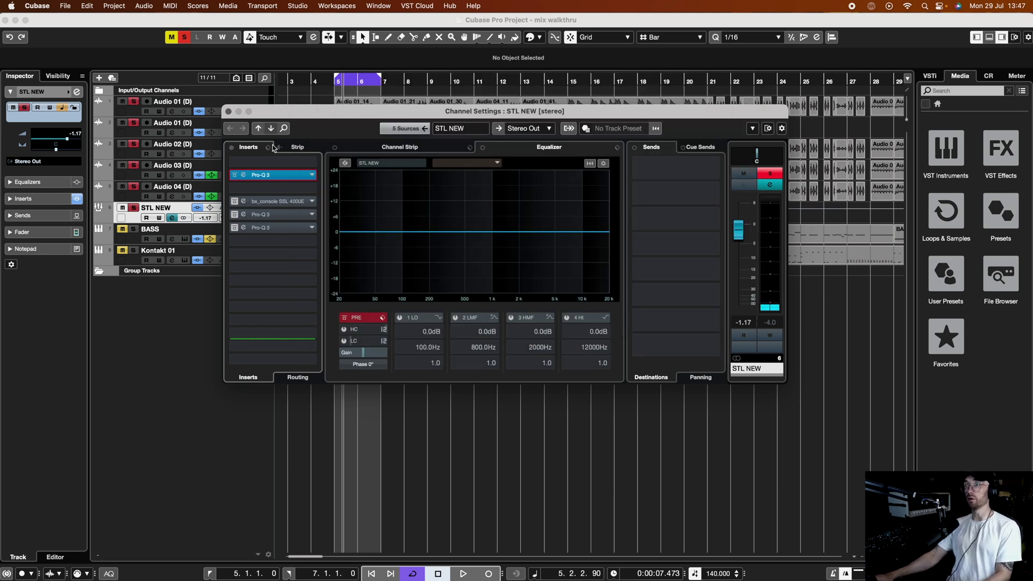
# - Open the bx_console SSL 4000 E insert on STL NEW and sweep its HF gain during playback
pyautogui.click(235, 203)
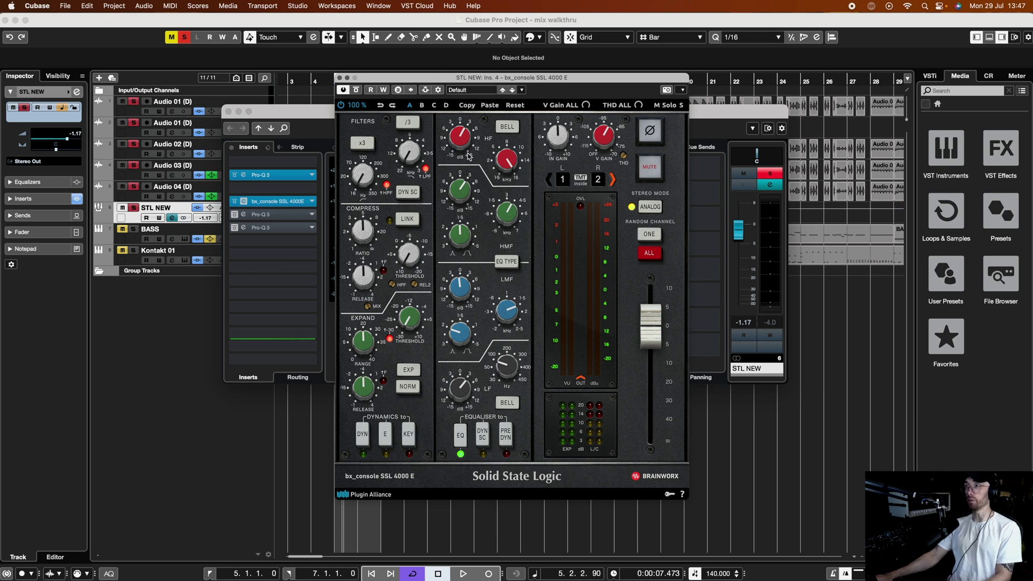
pyautogui.press('space')
pyautogui.moveTo(458, 137)
pyautogui.scroll(-5, 459, 137)
pyautogui.scroll(-8, 458, 137)
pyautogui.press('space')
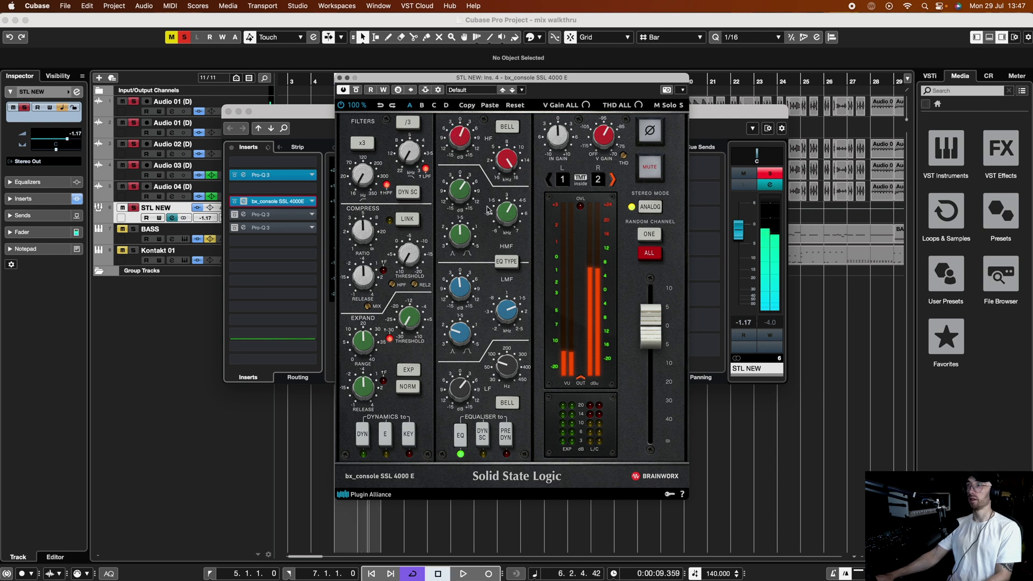
# - Sweep the HMF gain of the SSL channel strip during playback, setting it to about +2.8 dB
pyautogui.moveTo(510, 216)
pyautogui.press('space')
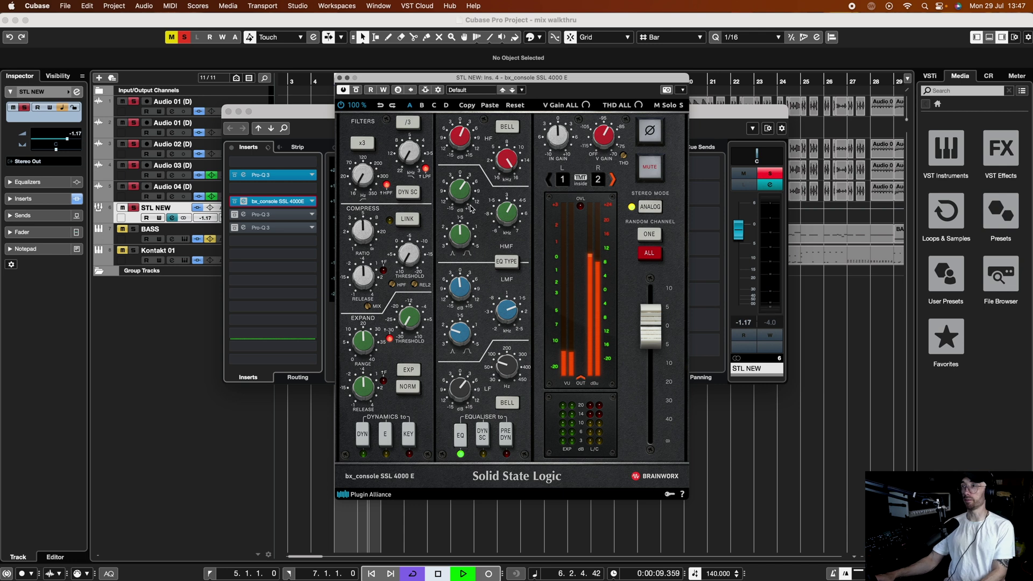
pyautogui.moveTo(461, 183)
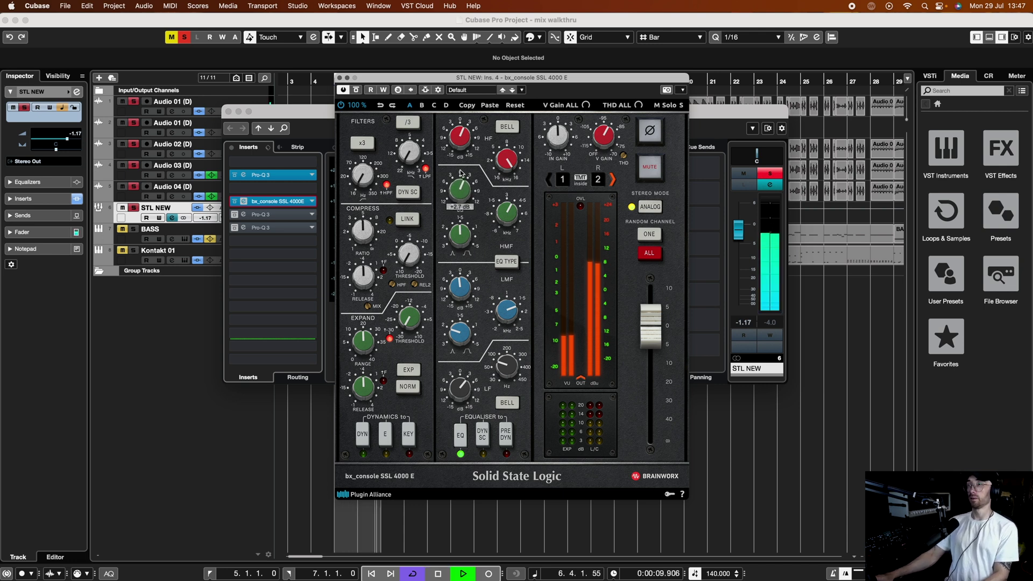
pyautogui.press('space')
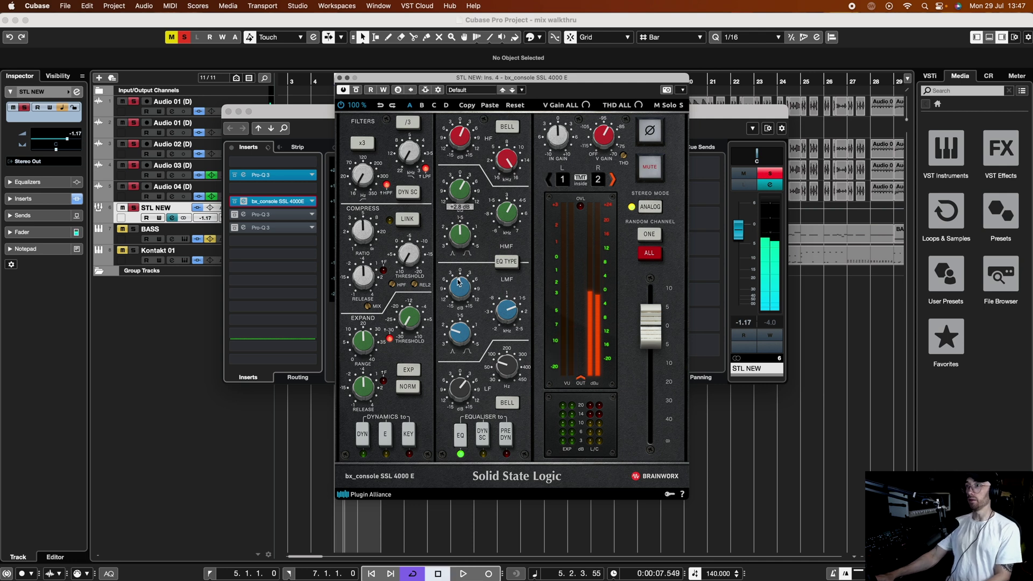
# - Sweep the LMF gain of the SSL channel strip during playback, setting it to about -0.4 dB
pyautogui.press('space')
pyautogui.scroll(5, 461, 285)
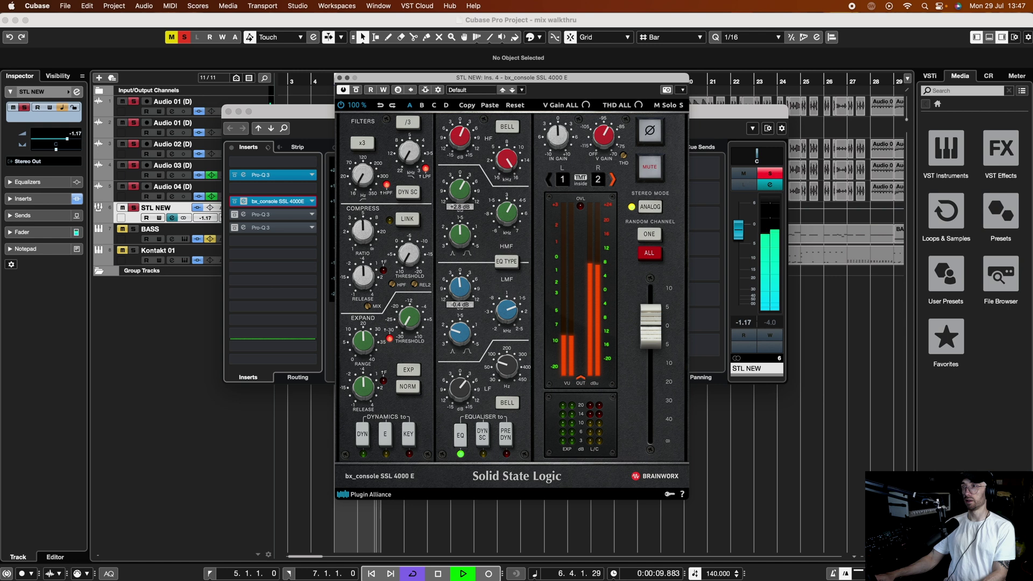
pyautogui.press('space')
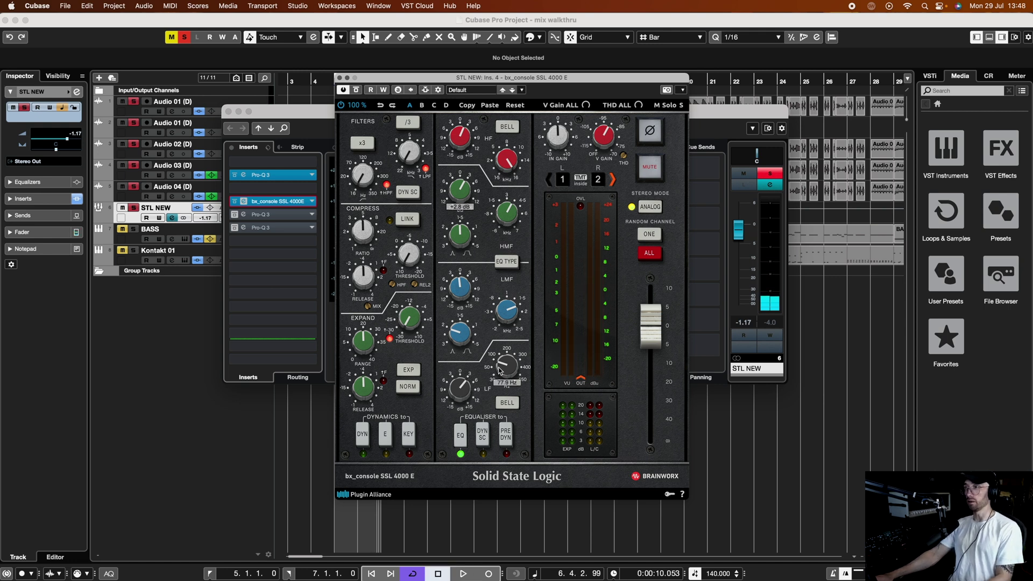
# - Sweep the LF gain of the SSL channel strip during playback, bringing it back to a moderate boost
pyautogui.press('space')
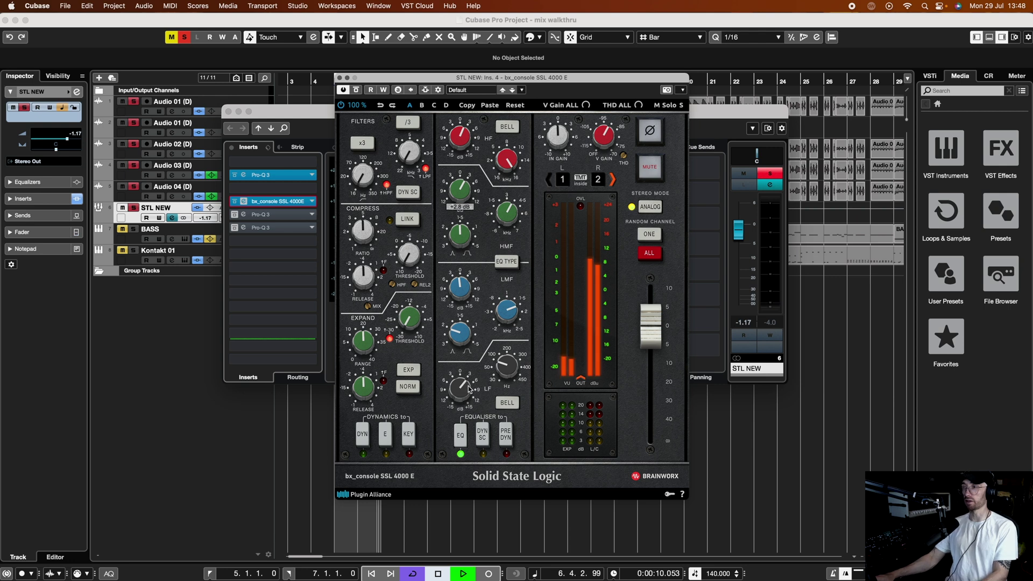
pyautogui.scroll(-3, 459, 404)
pyautogui.moveTo(459, 405); pyautogui.dragTo(460, 388)
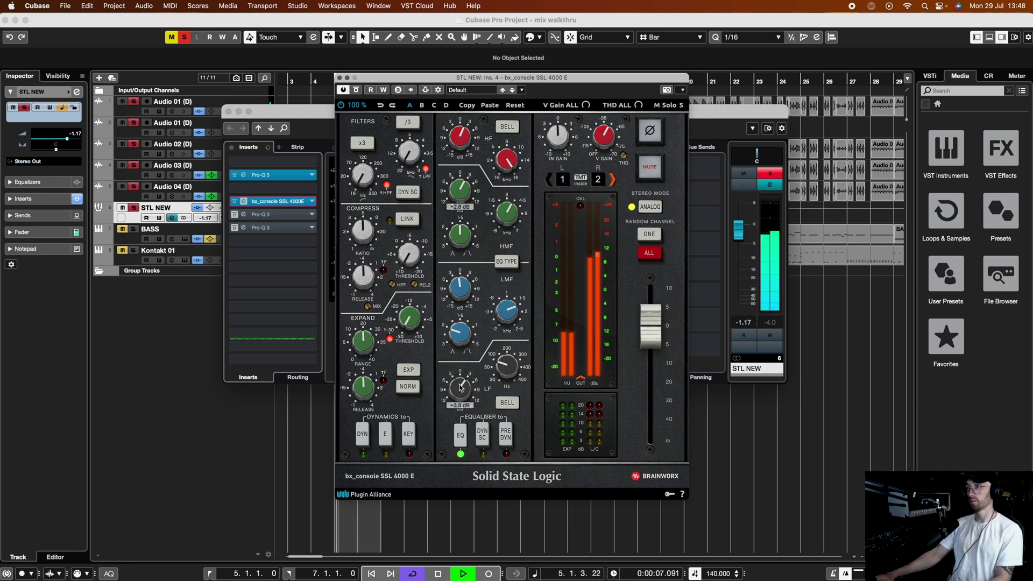
pyautogui.press('space')
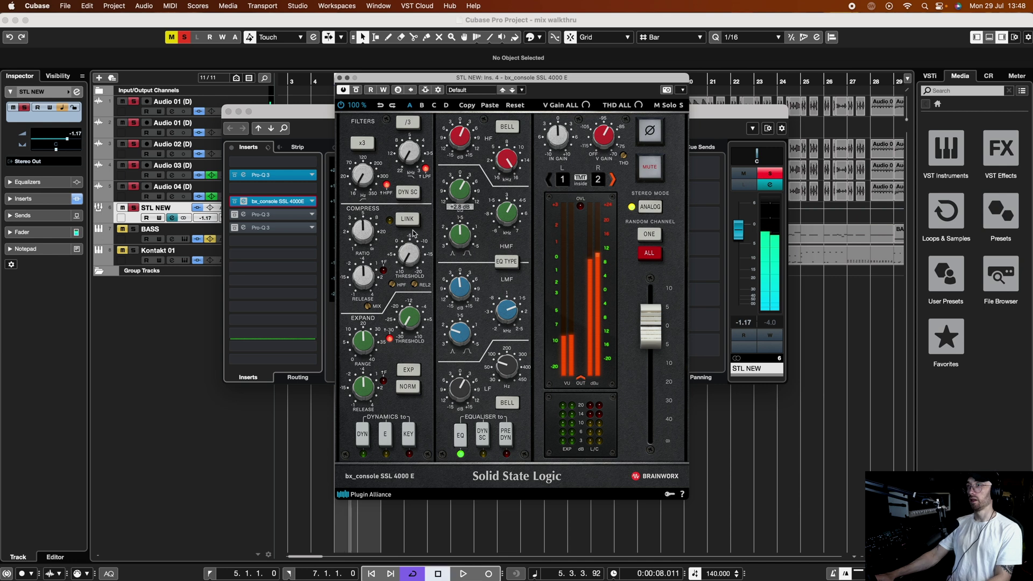
# - Close the SSL channel strip, review the low-mid cuts in the first Pro-Q 3 insert, and close it
pyautogui.click(340, 78)
pyautogui.click(243, 175)
pyautogui.moveTo(458, 241)
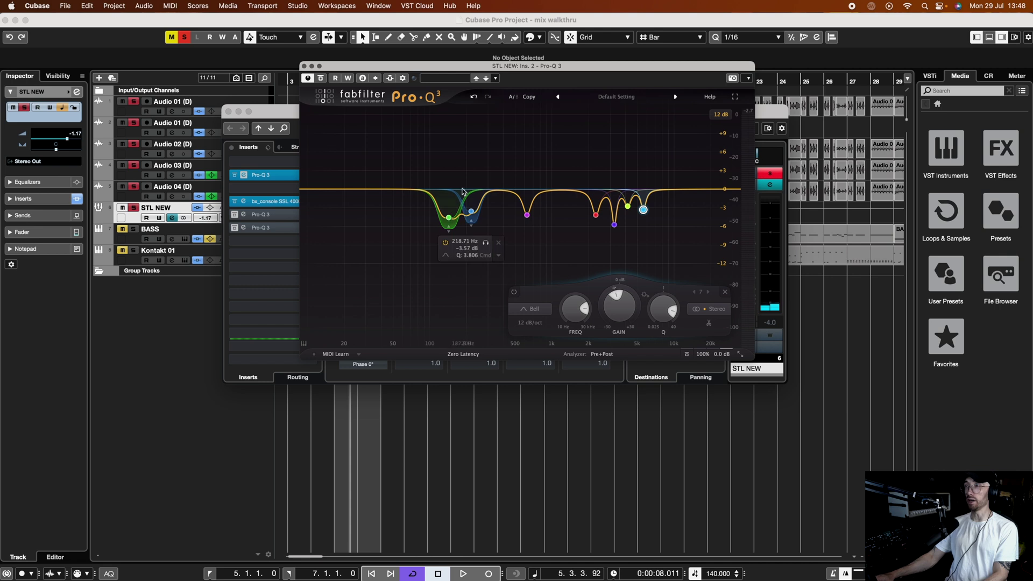
pyautogui.click(304, 66)
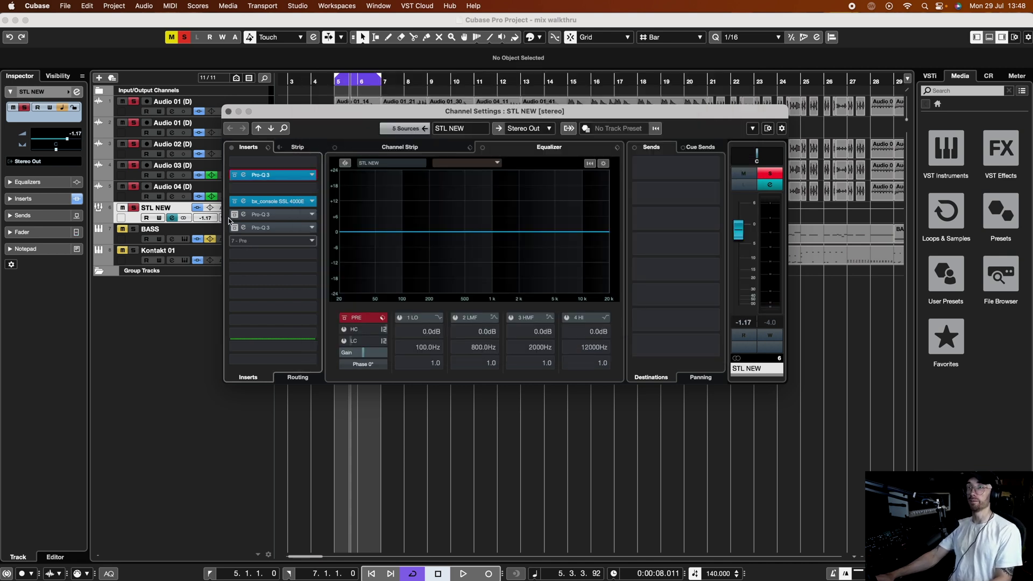
# - Open the Pro-Q 3 in insert slot 5 and sweep the 2698.3 Hz band's gain during playback, returning it to about -7 dB
pyautogui.click(240, 215)
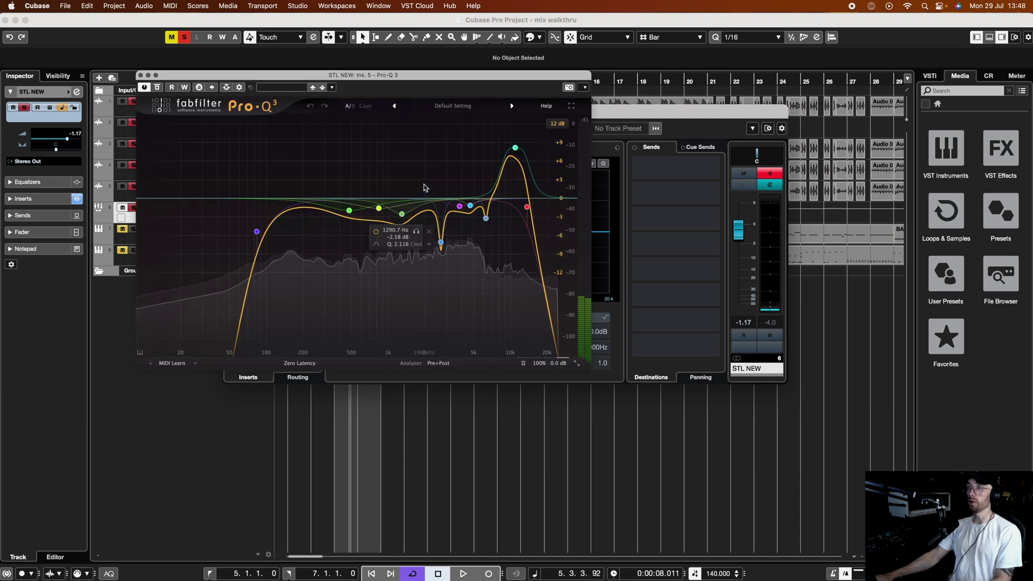
pyautogui.press('space')
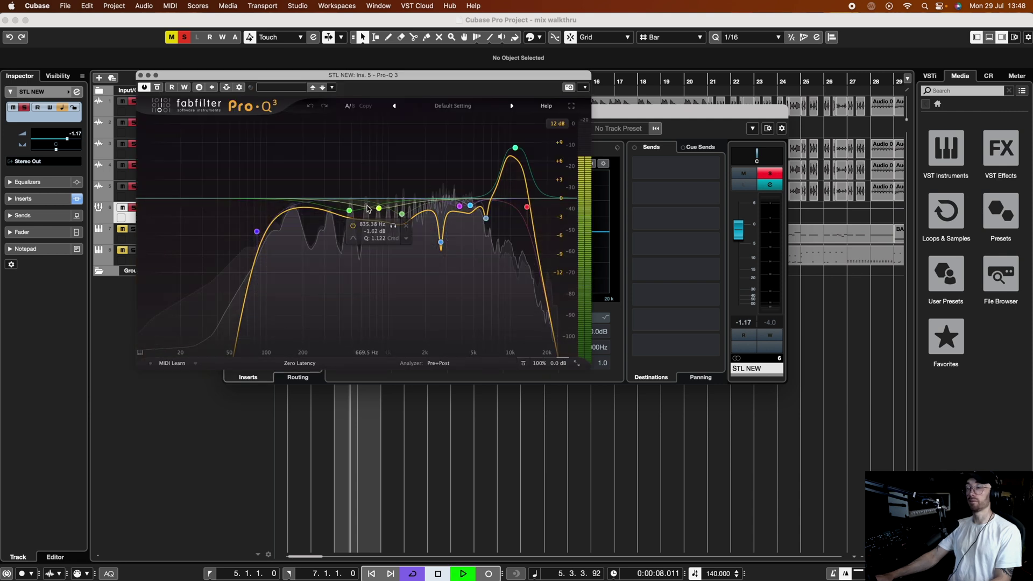
pyautogui.click(442, 243)
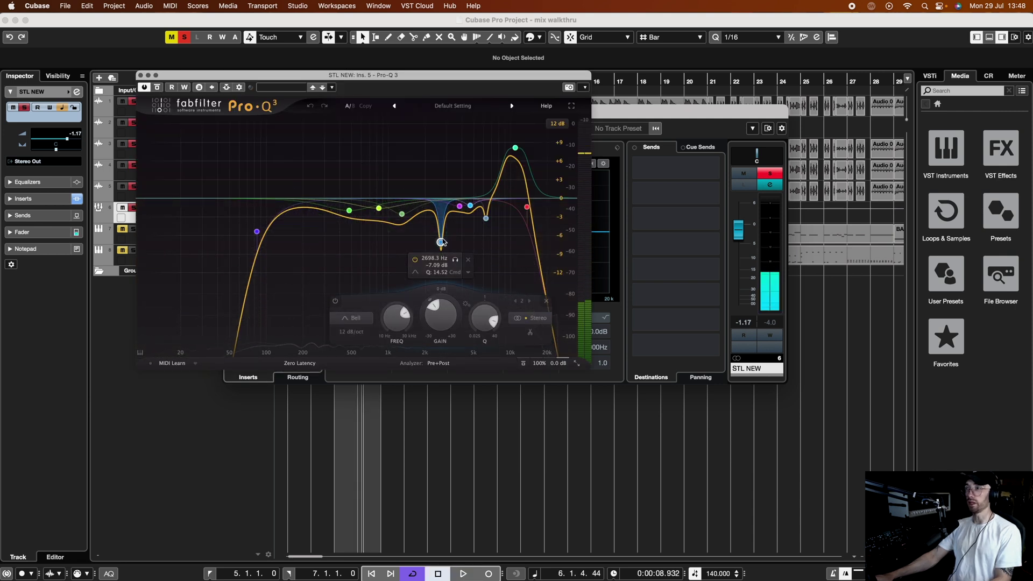
pyautogui.moveTo(436, 310)
pyautogui.mouseDown()
pyautogui.moveTo(458, 292)
pyautogui.moveTo(435, 318)
pyautogui.mouseUp()
pyautogui.press('space')
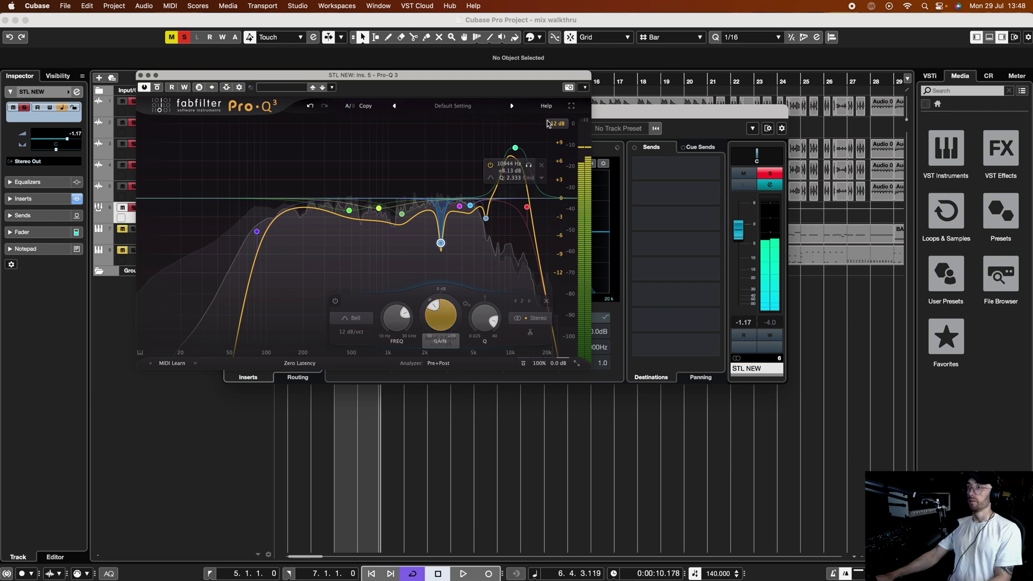
# - Inspect the 10944 Hz boost and the high cut band during playback
pyautogui.click(515, 149)
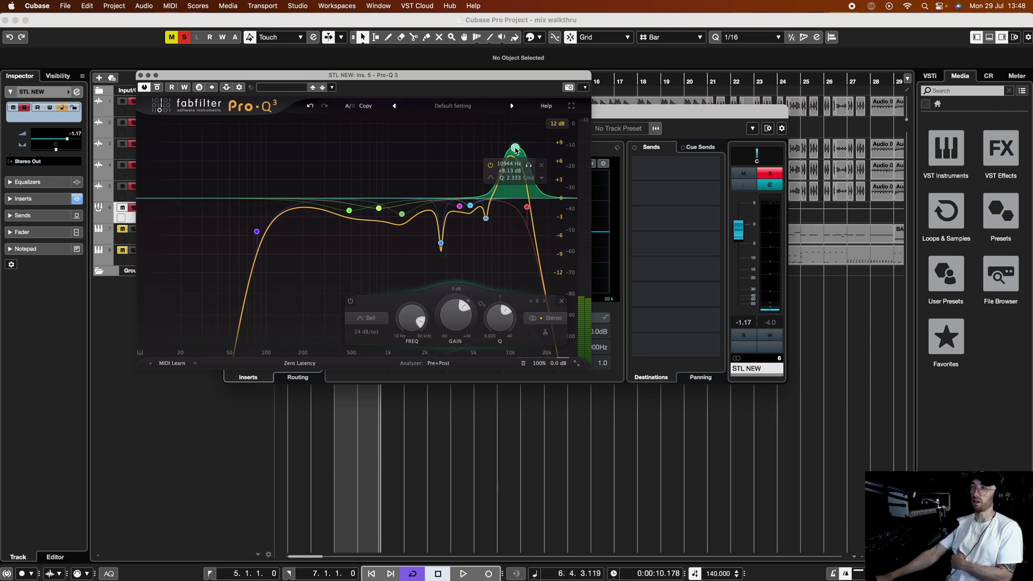
pyautogui.press('space')
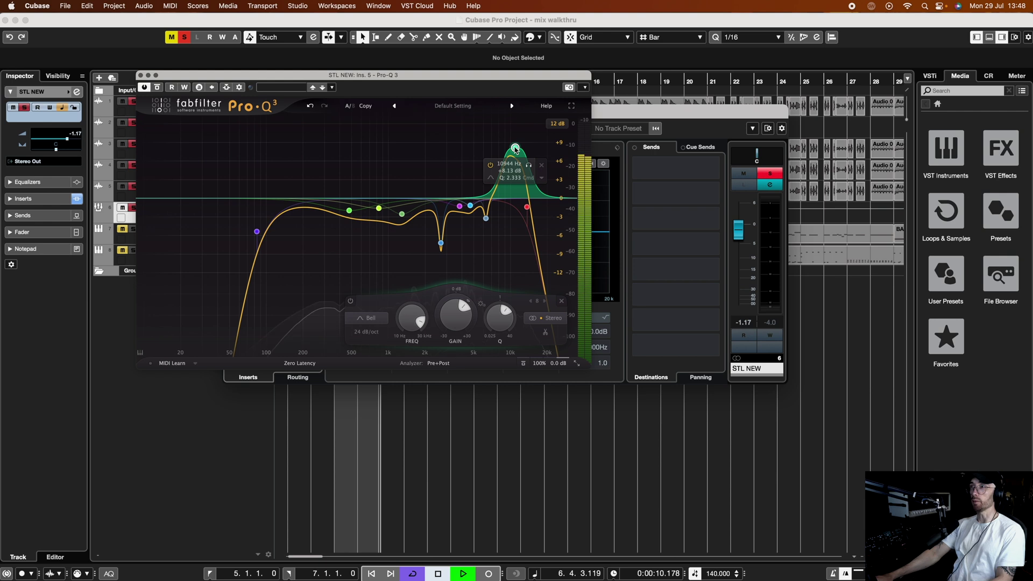
pyautogui.click(526, 207)
# - Set the narrow Band 10 cut to about 6222.7 Hz and -4.44 dB with a Q of 11.76 during playback
pyautogui.moveTo(486, 218); pyautogui.dragTo(487, 227)
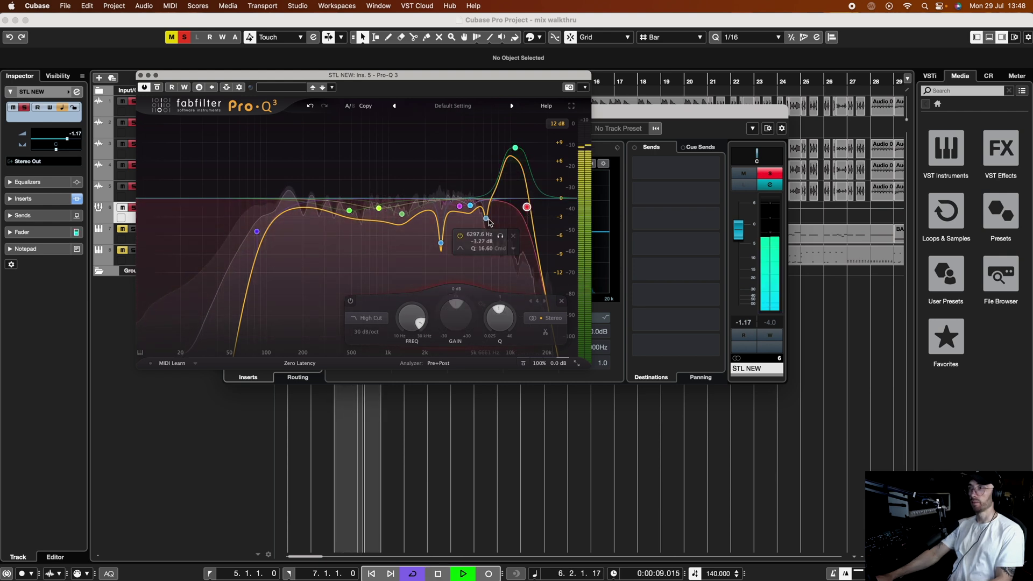
pyautogui.scroll(-3, 487, 227)
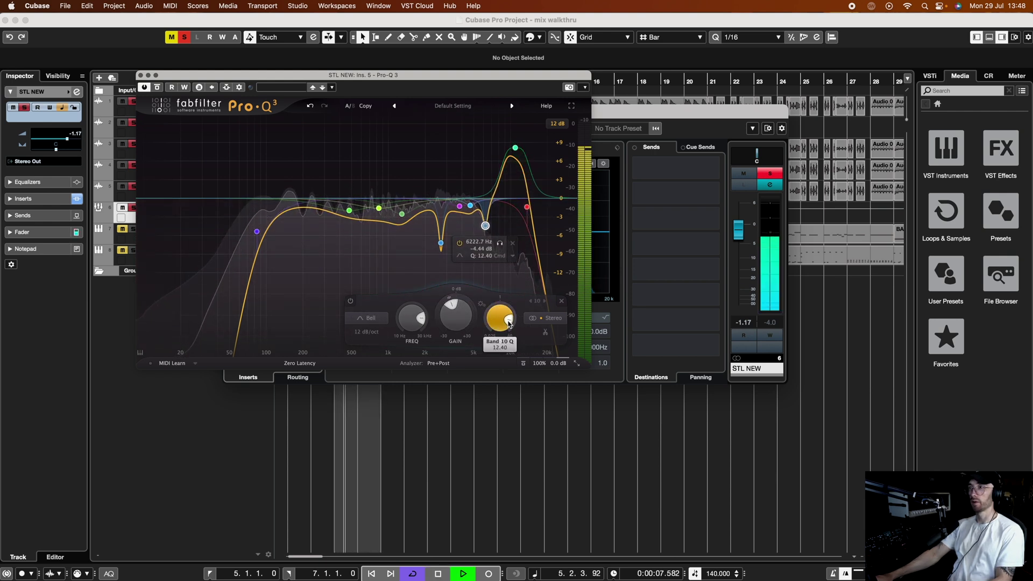
pyautogui.press('space')
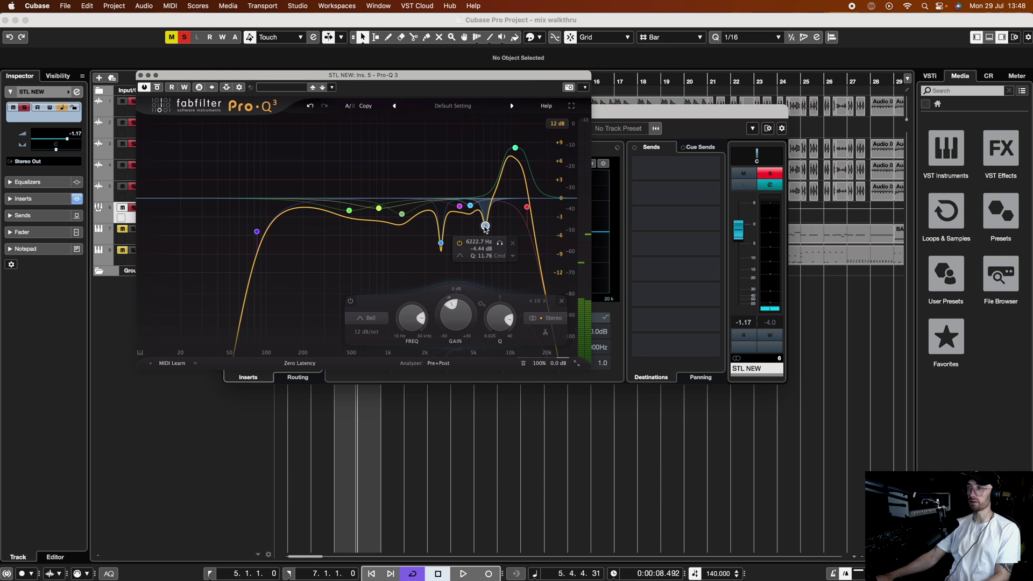
# - Bypass and re-enable Band 10 twice during playback to compare the sound with and without the cut
pyautogui.press('space')
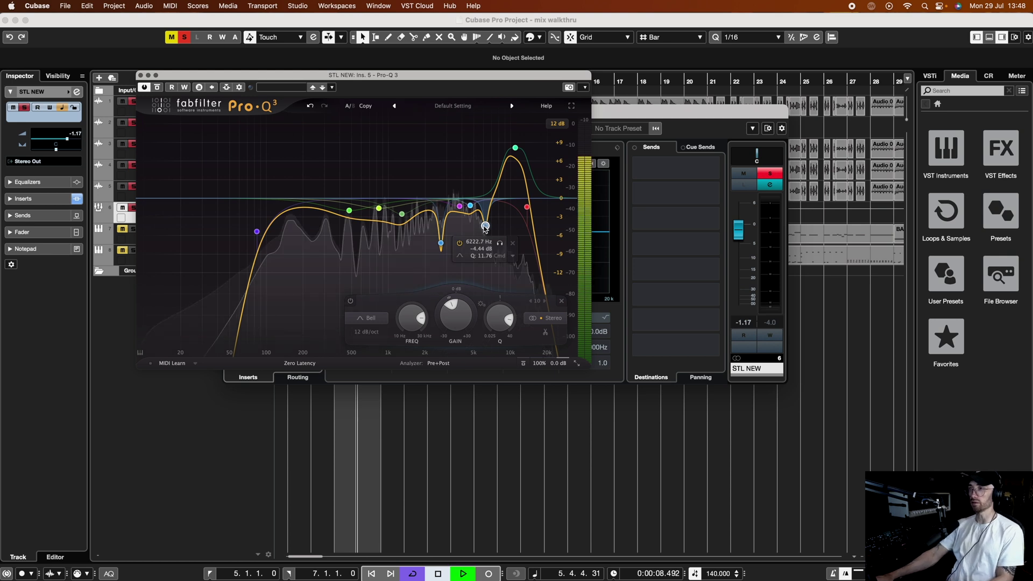
pyautogui.click(350, 301)
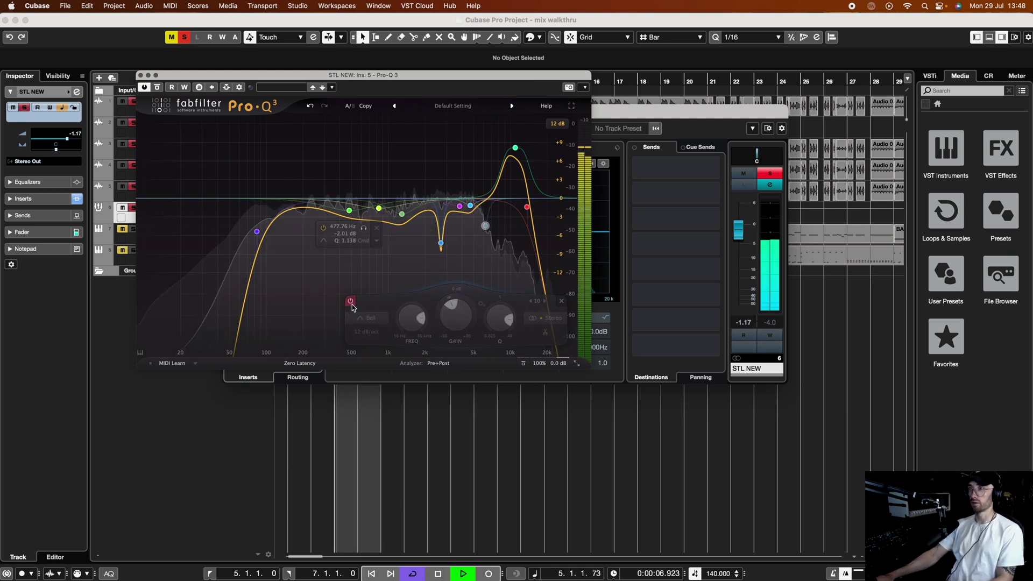
pyautogui.click(350, 301)
pyautogui.click(350, 301)
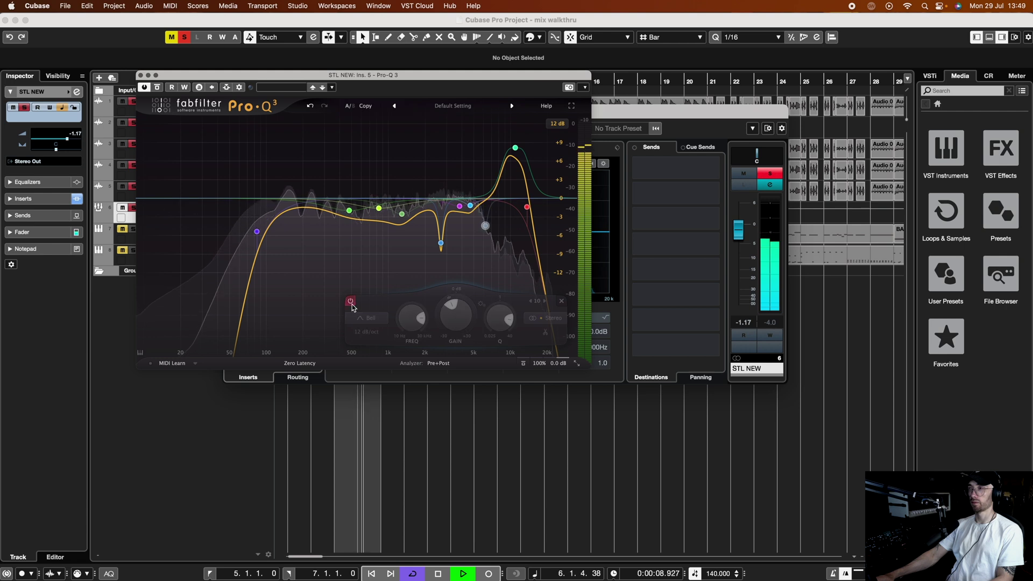
pyautogui.click(350, 301)
pyautogui.press('space')
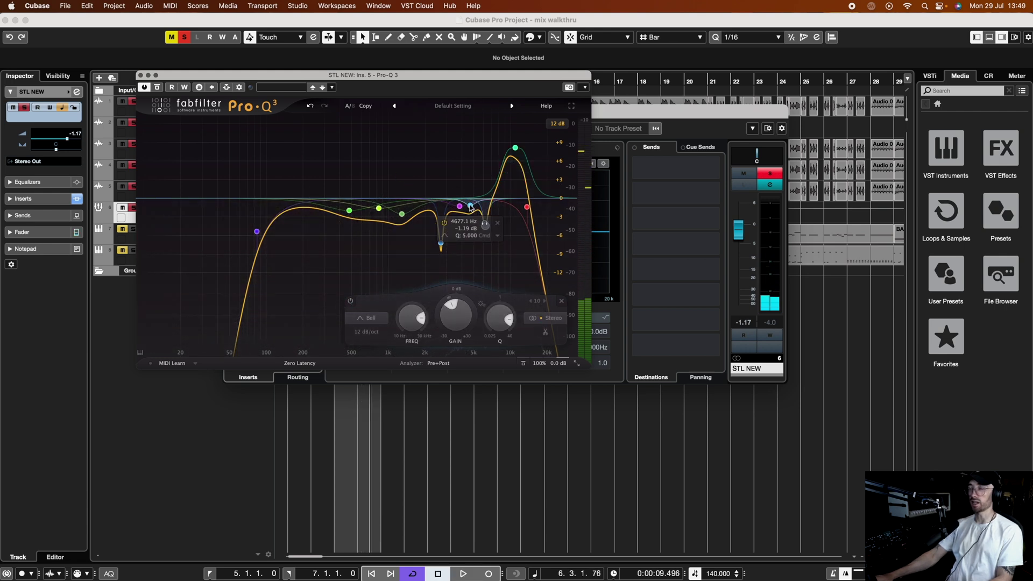
# - Retune the gentle midrange cuts during playback, shifting the yellow band to a lower frequency
pyautogui.press('space')
pyautogui.moveTo(471, 207); pyautogui.dragTo(366, 207)
pyautogui.press('space')
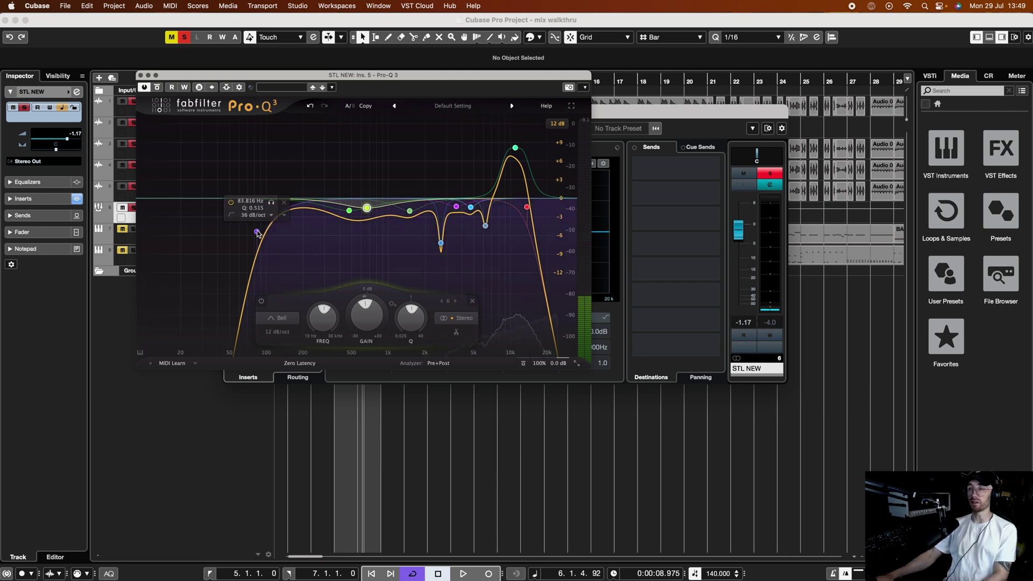
# - Shift the yellow midrange cut slightly higher in frequency and deepen the narrow Band 10 cut to about 6384 Hz and -7.17 dB during playback
pyautogui.press('space')
pyautogui.moveTo(366, 208)
pyautogui.mouseDown()
pyautogui.moveTo(365, 138)
pyautogui.moveTo(373, 211)
pyautogui.mouseUp()
pyautogui.moveTo(486, 225); pyautogui.dragTo(484, 245)
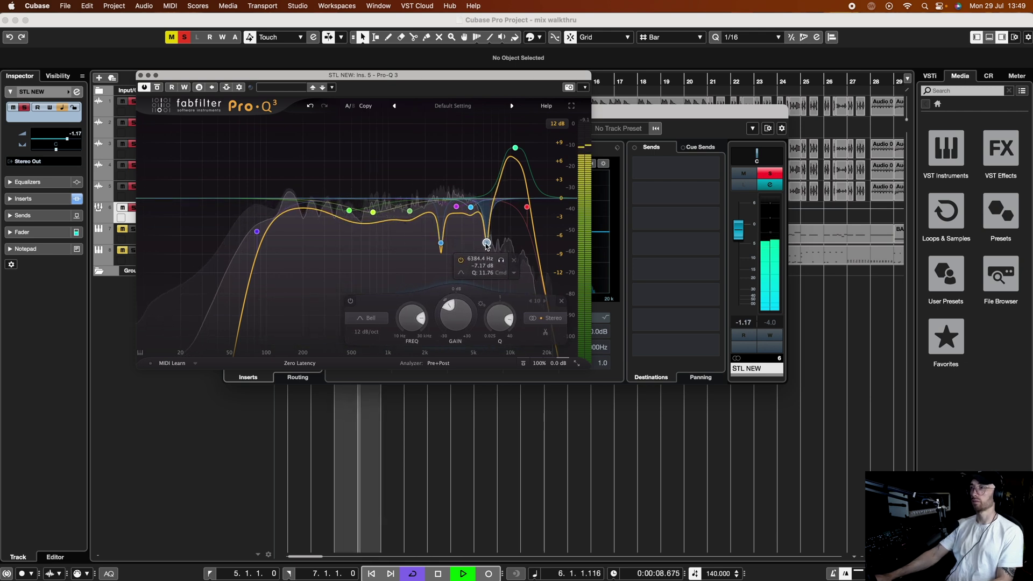
# - Bypass and re-enable the 10944 Hz boost to compare the sound, stop playback and close the equalizer
pyautogui.click(515, 148)
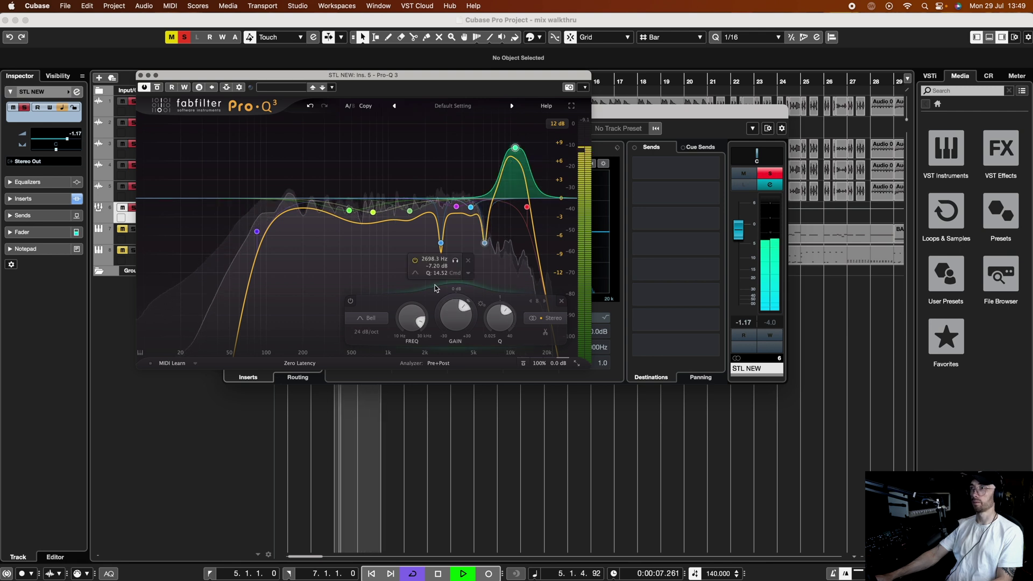
pyautogui.click(350, 301)
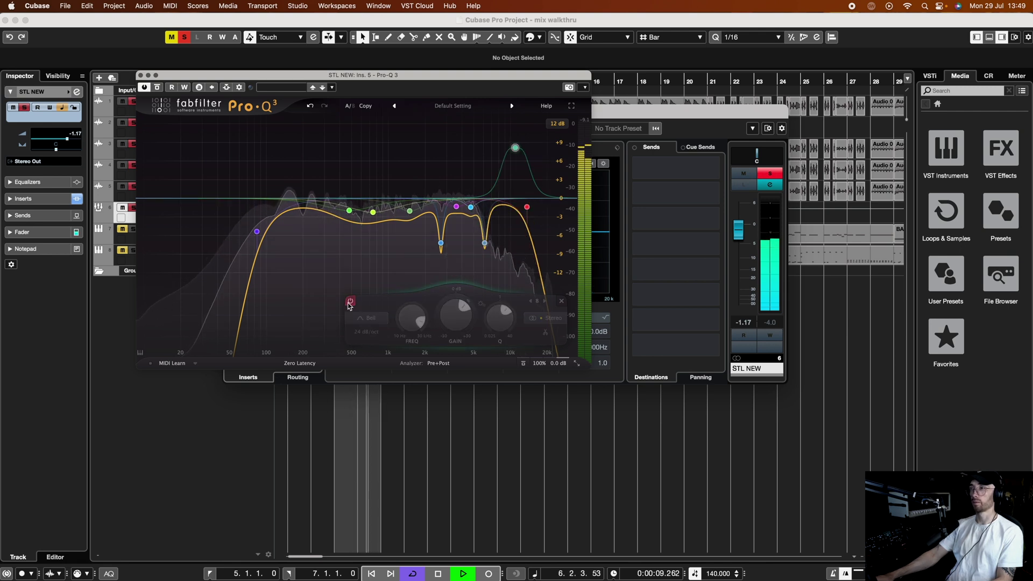
pyautogui.click(350, 301)
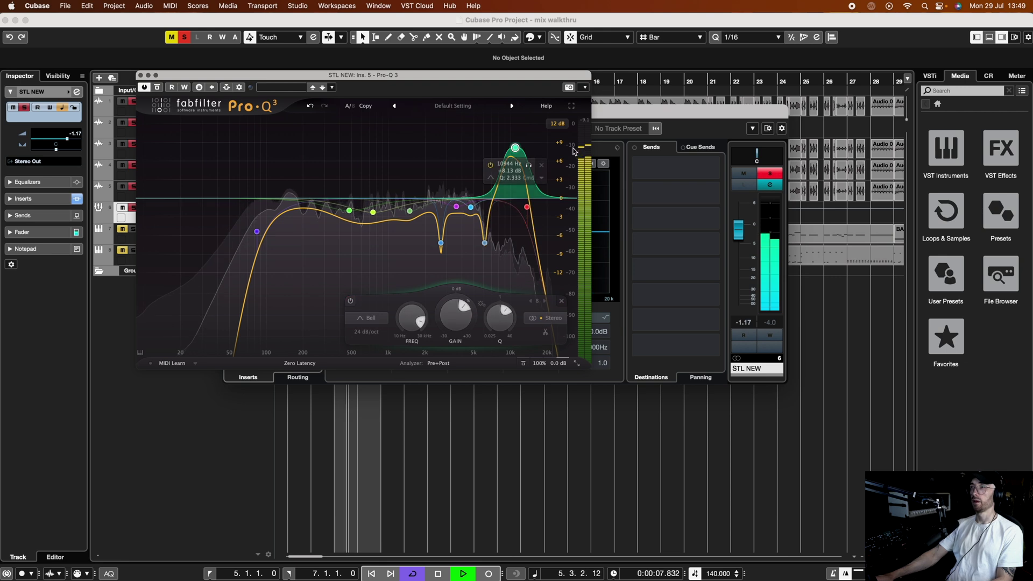
pyautogui.press('space')
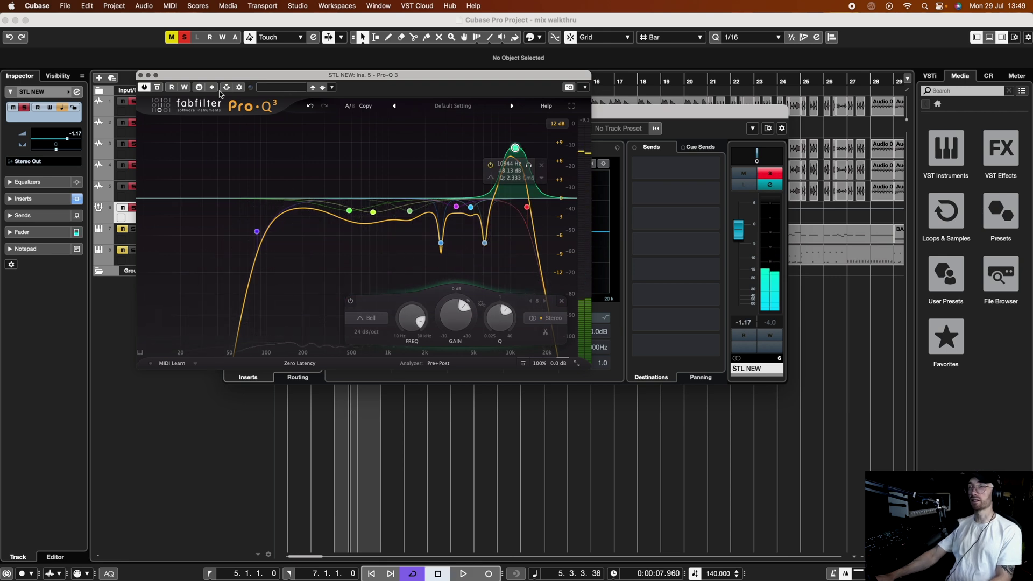
pyautogui.click(140, 76)
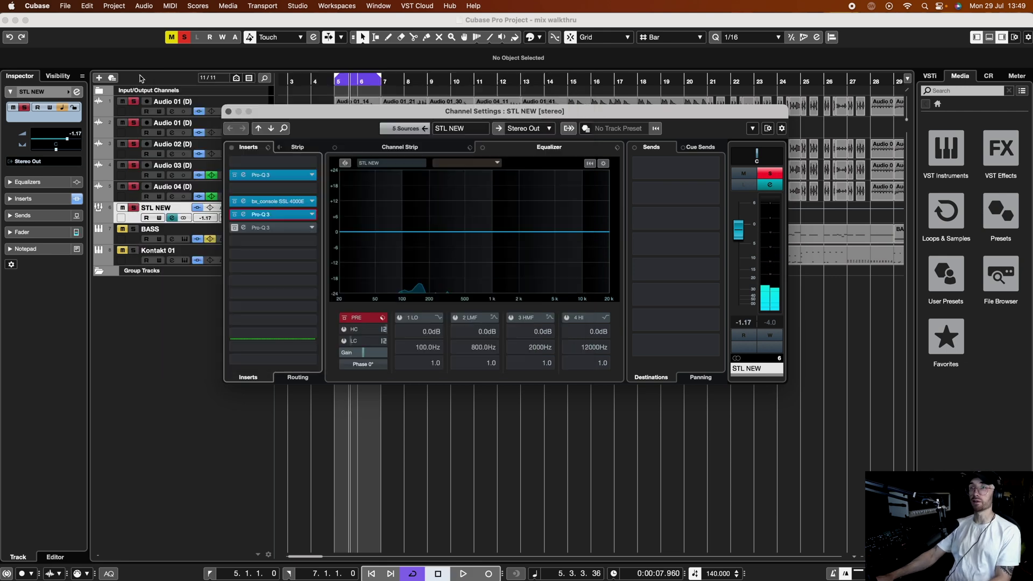
# - Activate the last Pro-Q 3 insert on STL NEW and bring up its equalizer over the project
pyautogui.click(234, 228)
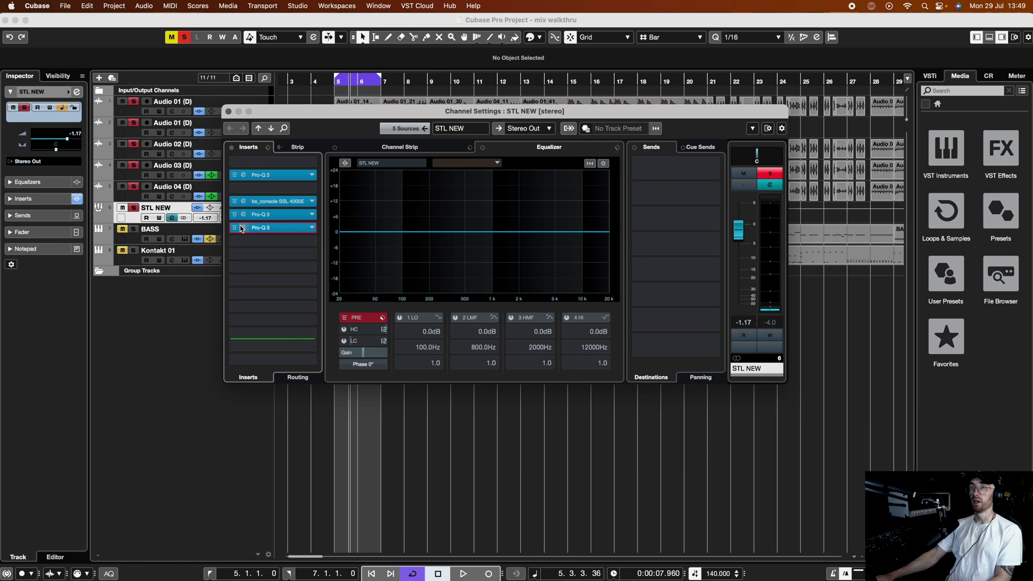
pyautogui.click(242, 228)
pyautogui.moveTo(731, 123); pyautogui.dragTo(324, 51)
# - Audition the last Pro-Q 3's gentle bands, including the 930.16 Hz cut, and close the equalizer and the STL NEW channel settings
pyautogui.press('space')
pyautogui.moveTo(480, 186); pyautogui.dragTo(457, 171)
pyautogui.click(394, 183)
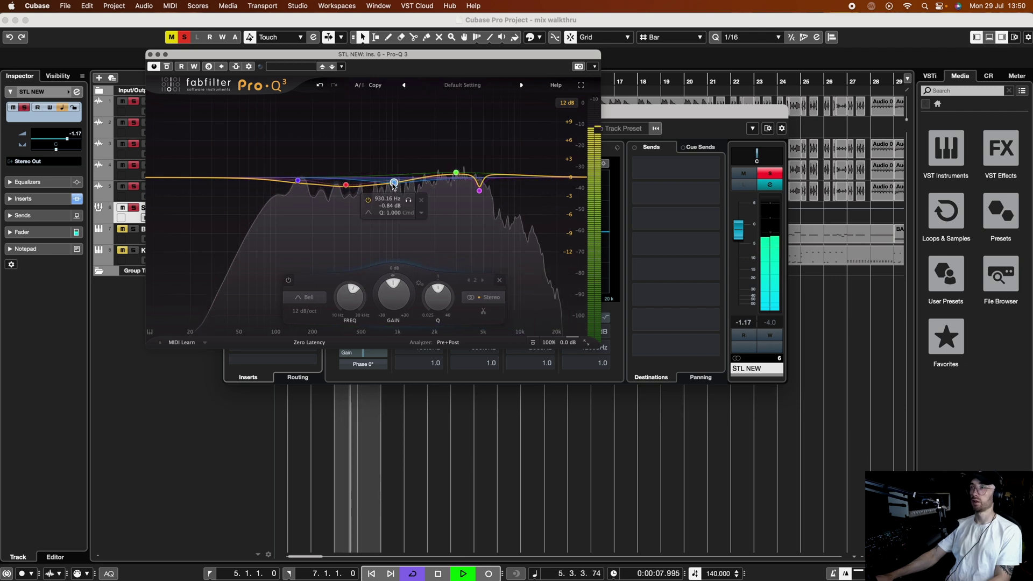
pyautogui.press('space')
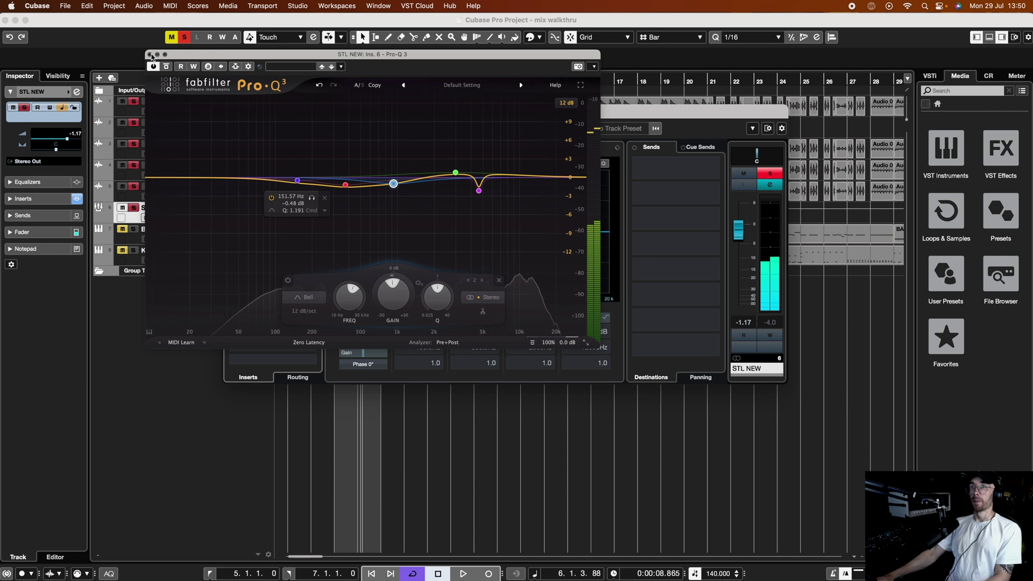
pyautogui.click(150, 54)
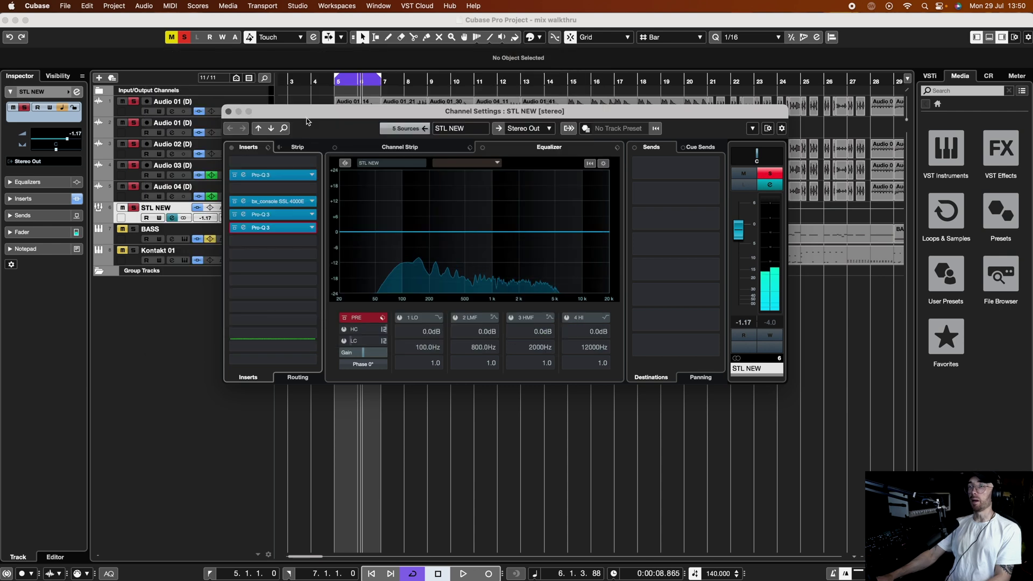
pyautogui.click(228, 111)
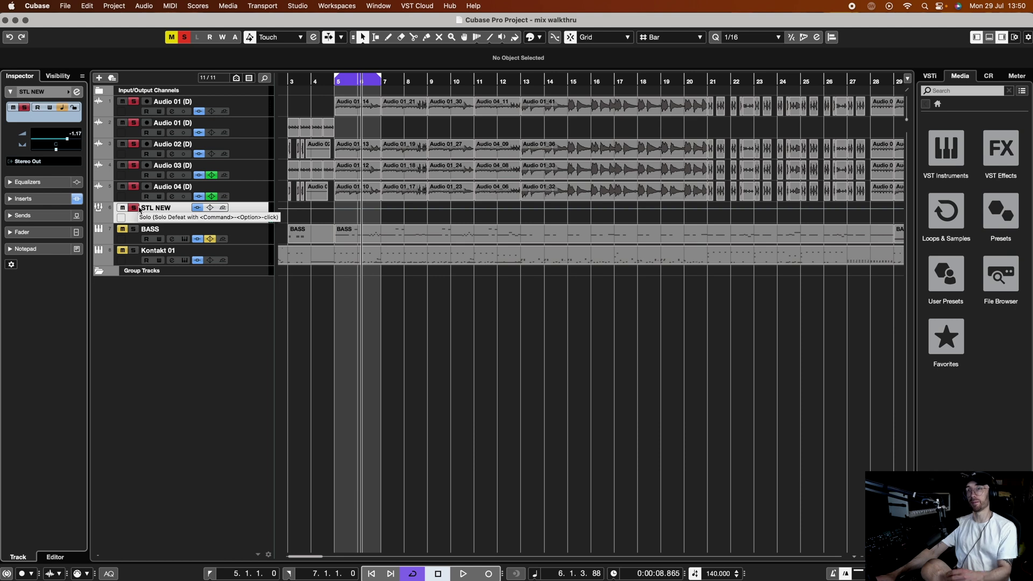
# - Solo the BASS track instead of STL NEW and view its UmanskyBass instrument in Kontakt
pyautogui.click(134, 209)
pyautogui.click(134, 231)
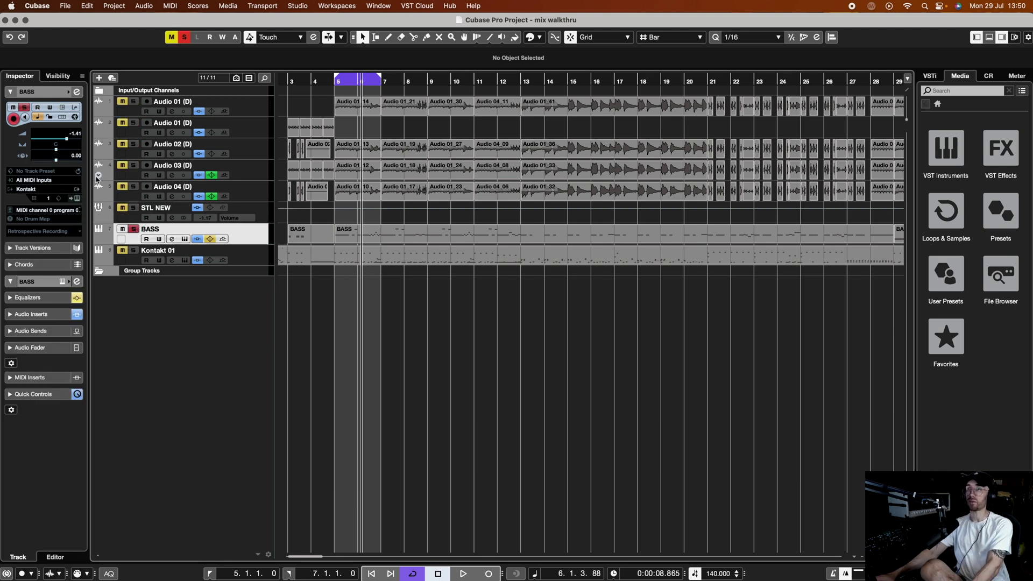
pyautogui.click(77, 198)
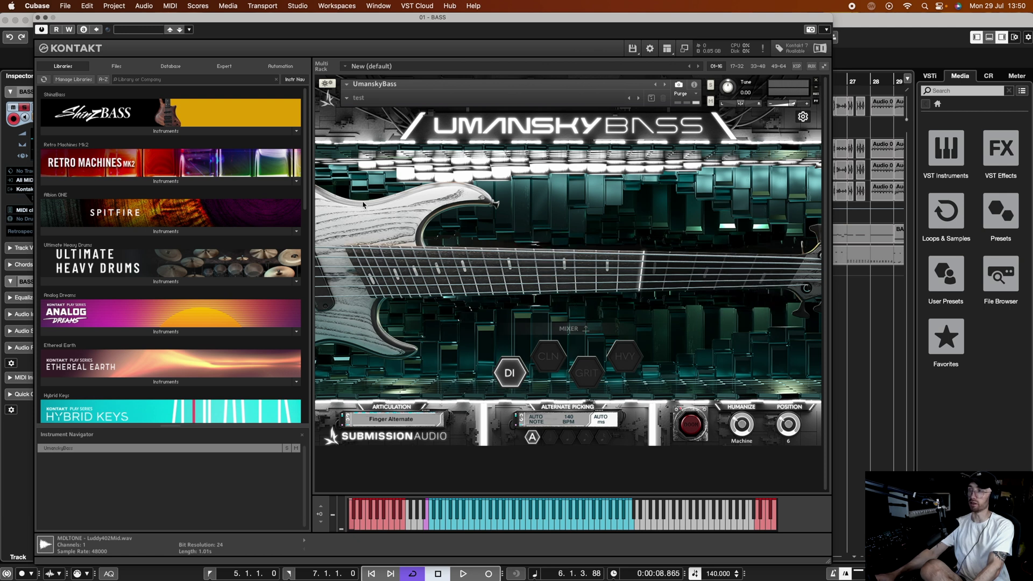
pyautogui.click(37, 17)
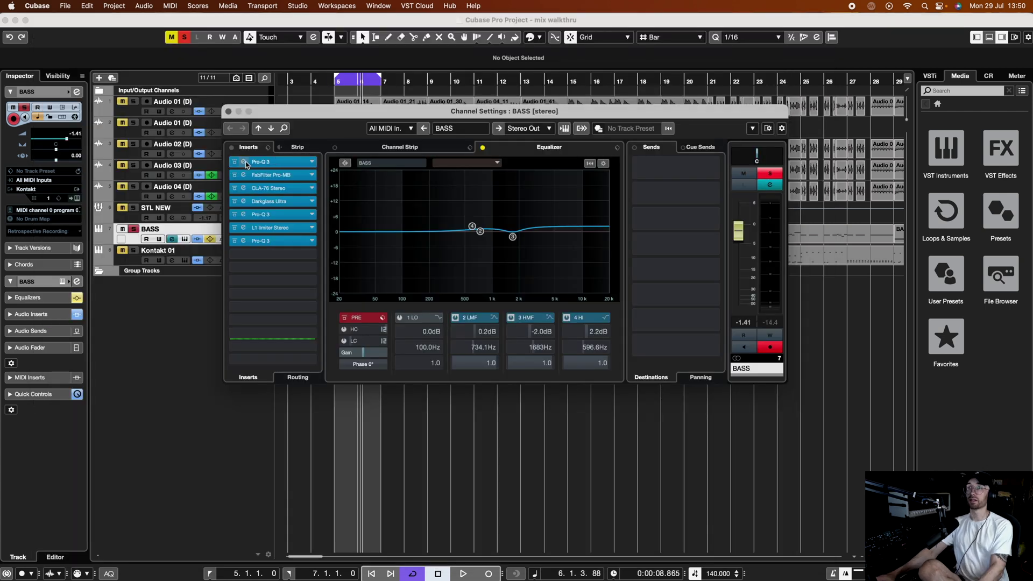
# - Show the first Pro-Q 3 on the BASS channel and bypass every insert after it, from FabFilter Pro-MB to the last Pro-Q 3
pyautogui.click(263, 161)
pyautogui.moveTo(224, 334)
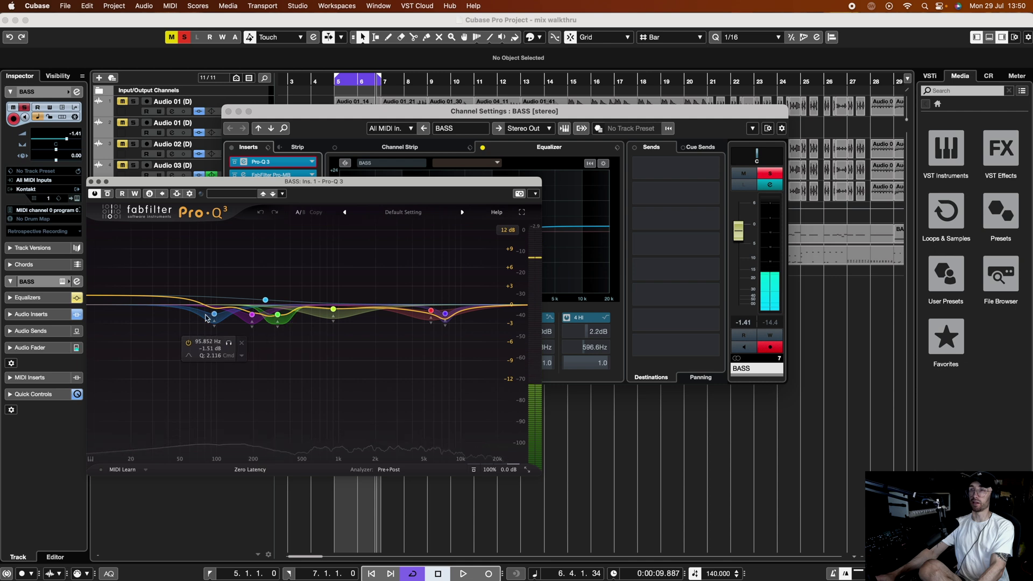
pyautogui.moveTo(235, 187); pyautogui.dragTo(453, 281)
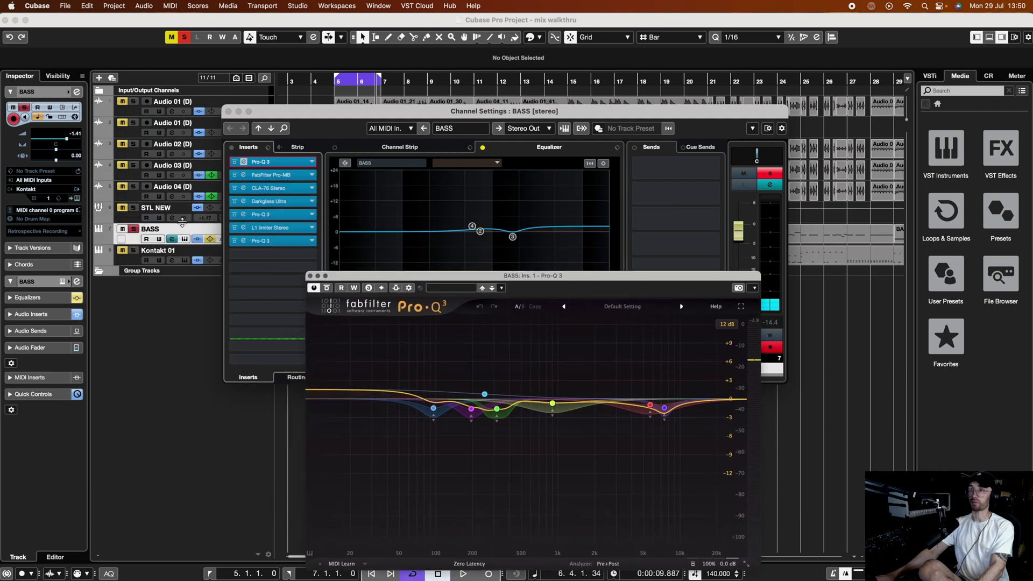
pyautogui.click(234, 240)
pyautogui.click(234, 214)
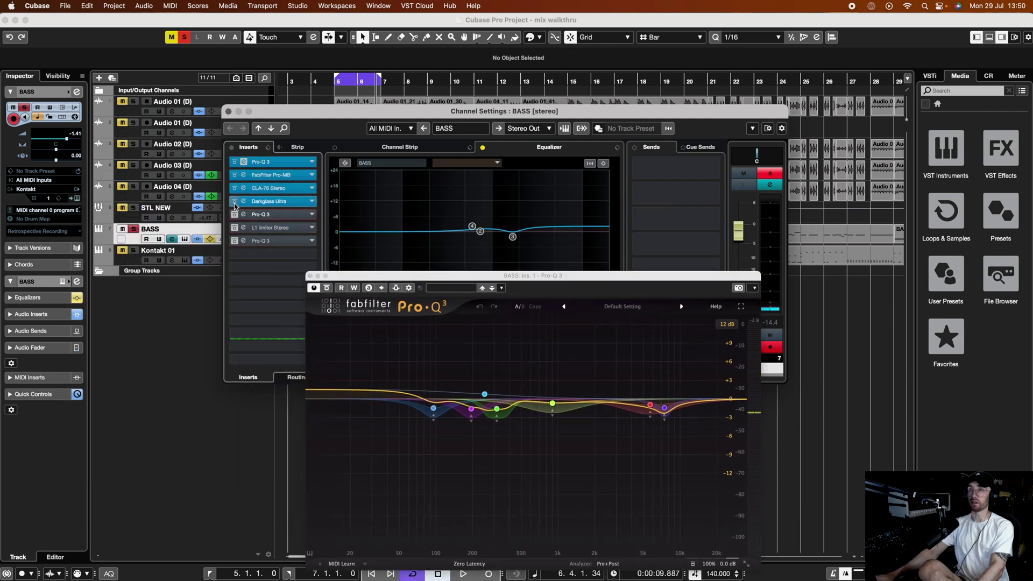
pyautogui.click(234, 201)
pyautogui.click(234, 187)
pyautogui.click(235, 175)
# - Audition the bass through the first Pro-Q 3 alone, examining its dynamic cuts and low shelf, and close the equalizer
pyautogui.press('space')
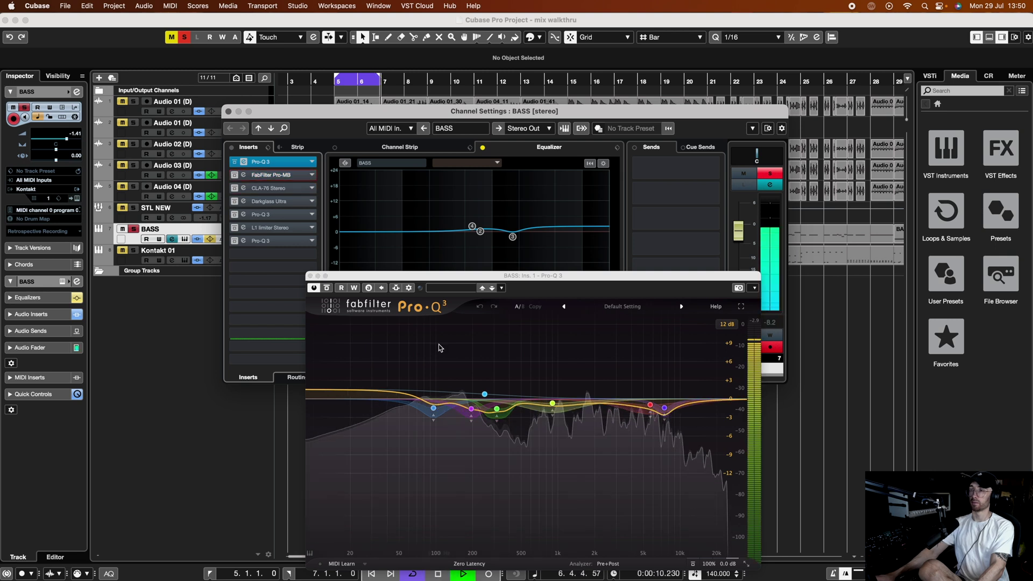
pyautogui.moveTo(481, 410)
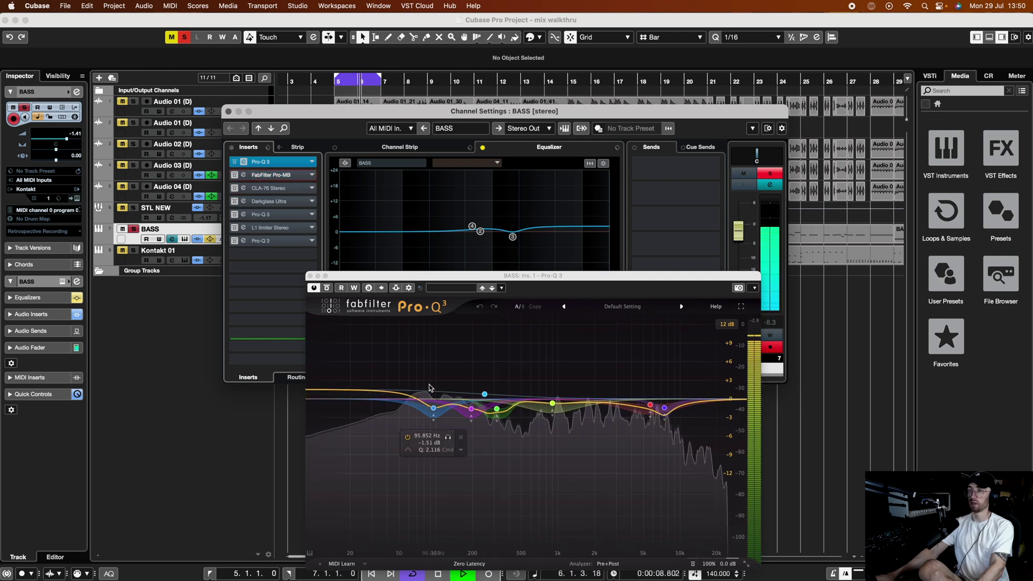
pyautogui.press('space')
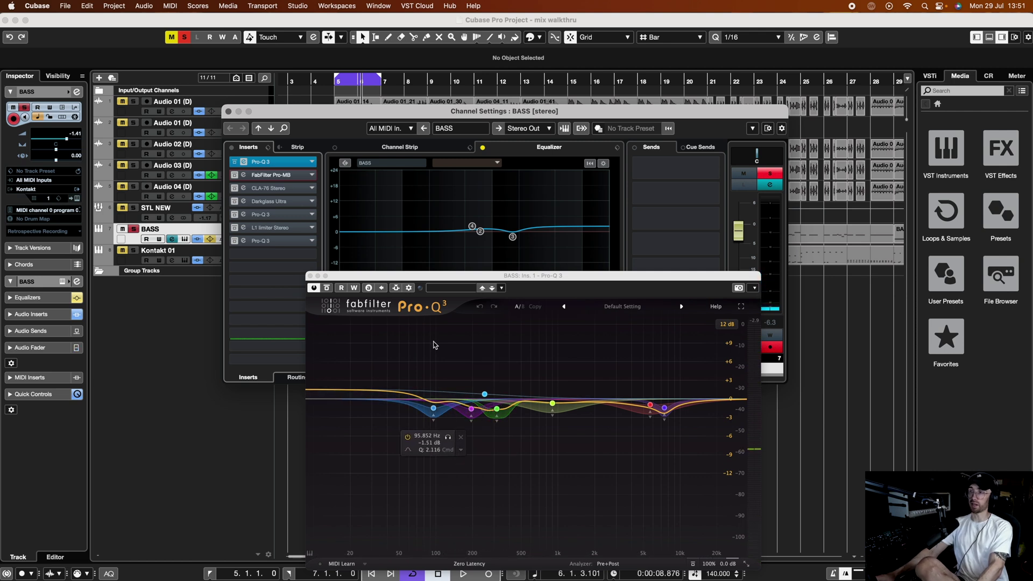
pyautogui.press('space')
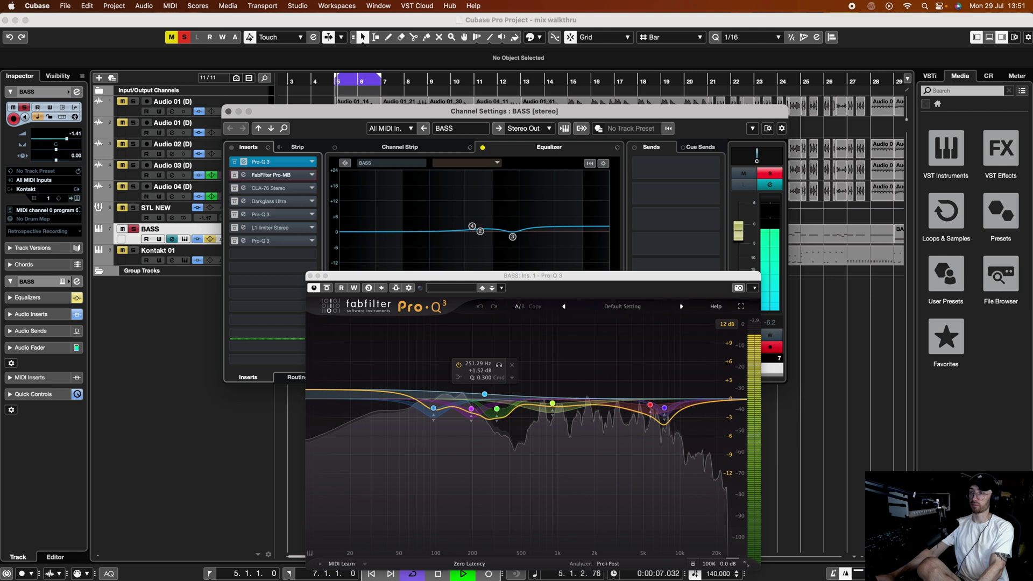
pyautogui.press('space')
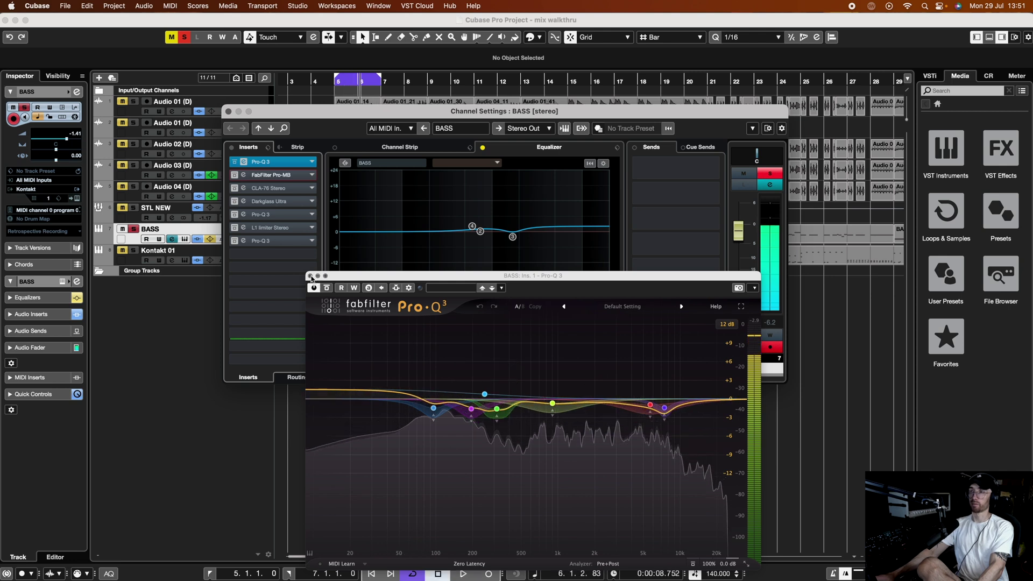
pyautogui.click(310, 275)
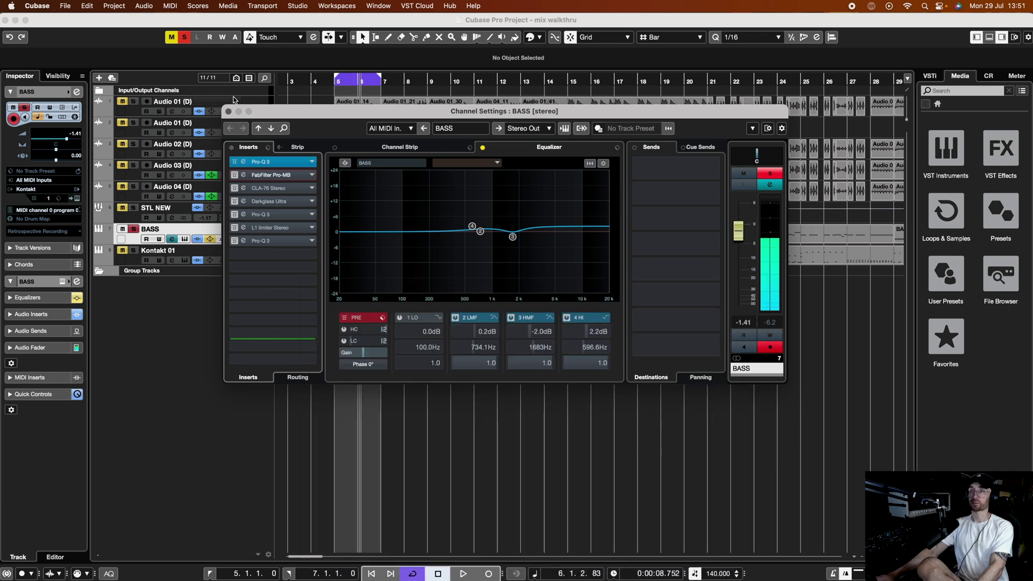
# - Activate FabFilter Pro-MB on BASS, fine-tune the lowest band's threshold during playback and close the plug-in
pyautogui.click(253, 178)
pyautogui.press('space')
pyautogui.moveTo(320, 335); pyautogui.dragTo(357, 379)
pyautogui.moveTo(335, 473); pyautogui.dragTo(337, 472)
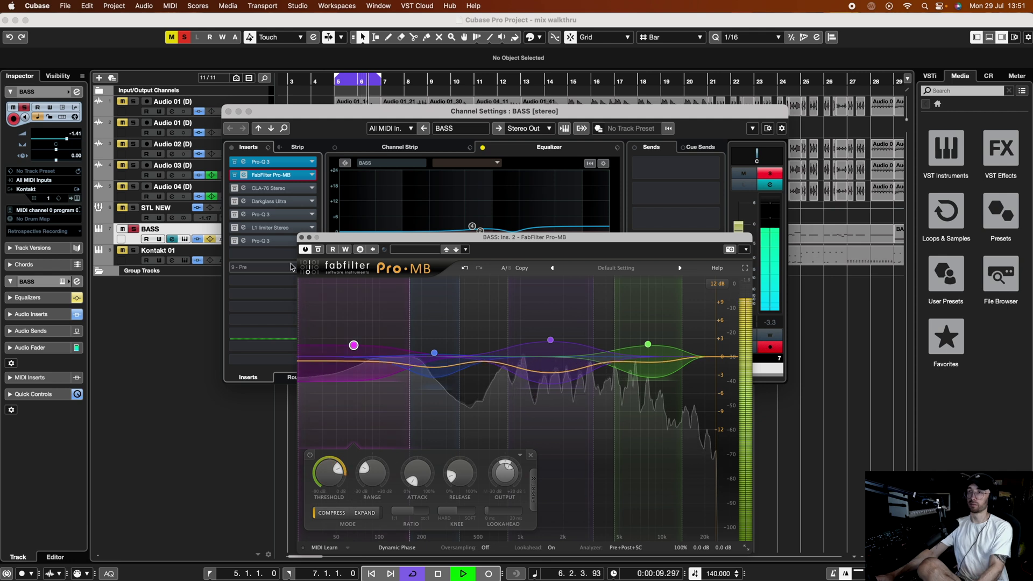
pyautogui.click(250, 172)
pyautogui.press('space')
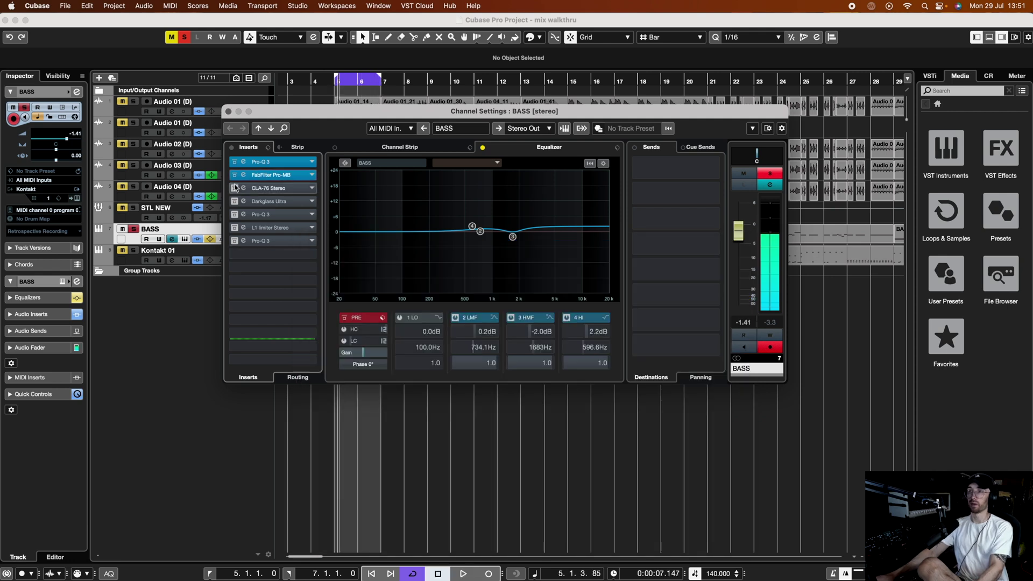
# - Activate the CLA-76 Stereo compressor on BASS, audition its settings during playback and close it
pyautogui.click(245, 188)
pyautogui.press('space')
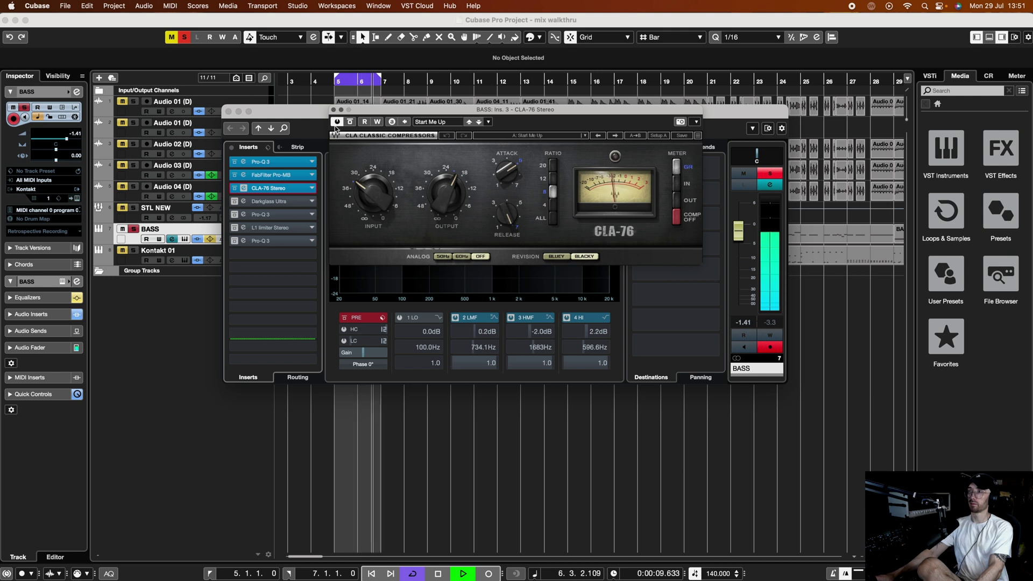
pyautogui.press('space')
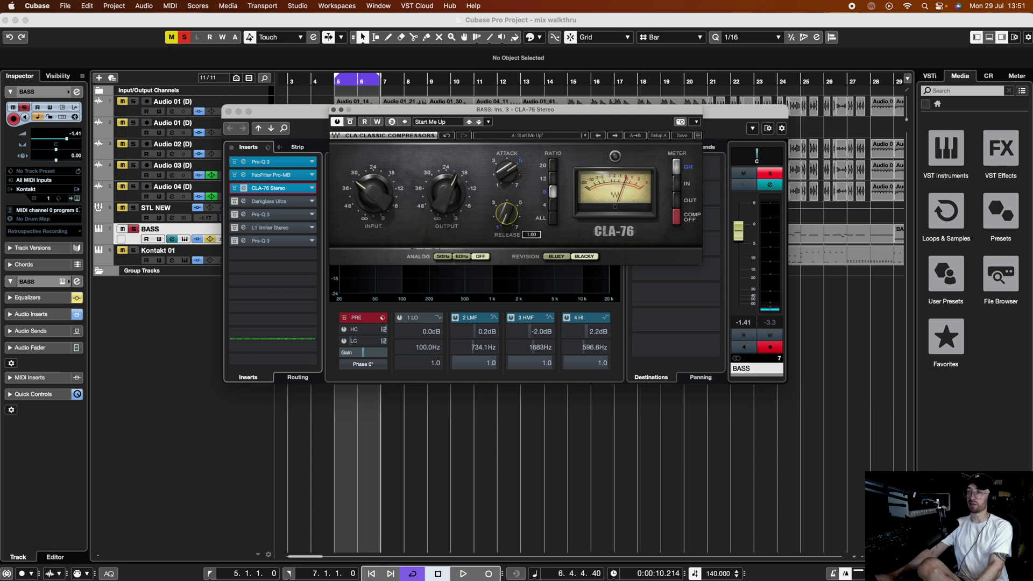
pyautogui.click(333, 110)
# - Activate Darkglass Ultra on BASS and audition the distortion pedal with its whole interface in view
pyautogui.click(234, 201)
pyautogui.press('space')
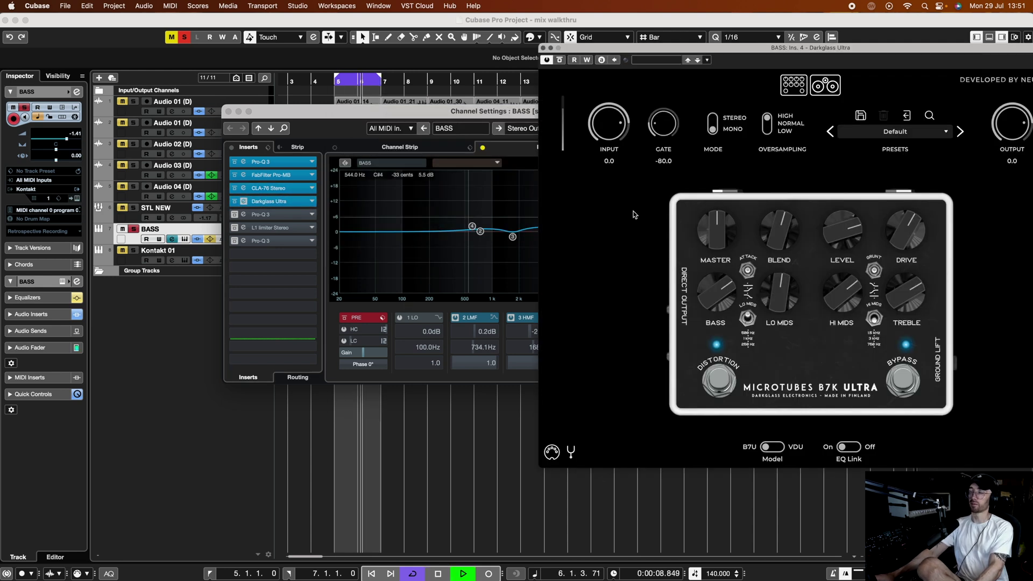
pyautogui.moveTo(835, 52); pyautogui.dragTo(467, 40)
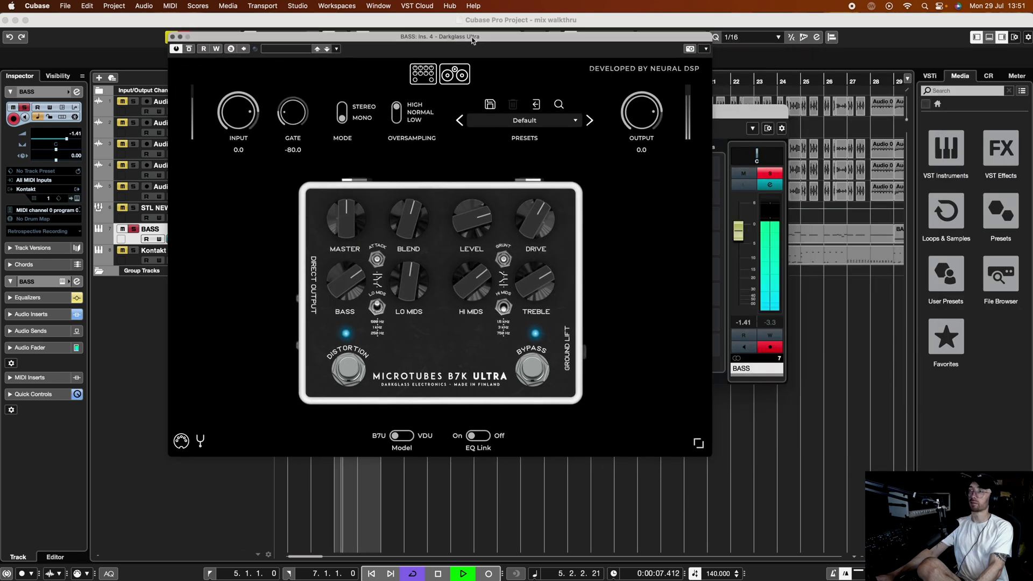
pyautogui.press('space')
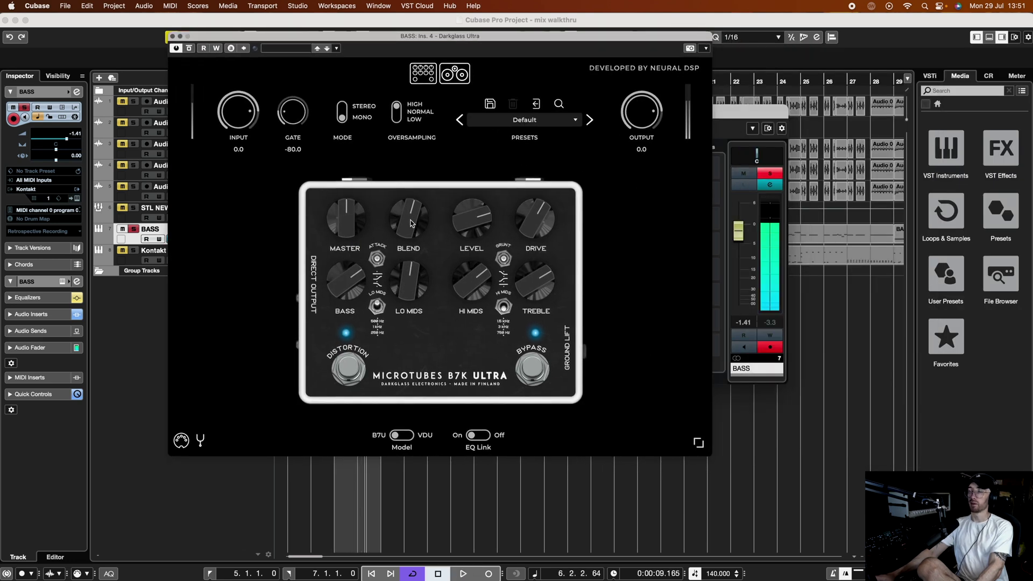
# - Vary the Darkglass Blend amount to compare the sound, restore its original setting, stop playback and close the plug-in
pyautogui.moveTo(405, 209); pyautogui.dragTo(415, 237)
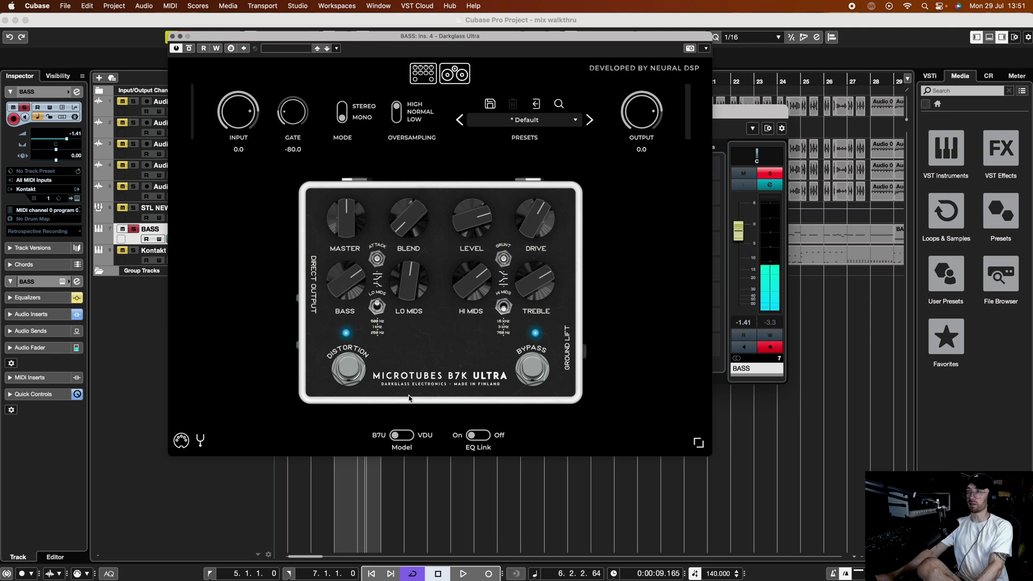
pyautogui.press('space')
pyautogui.doubleClick(408, 219)
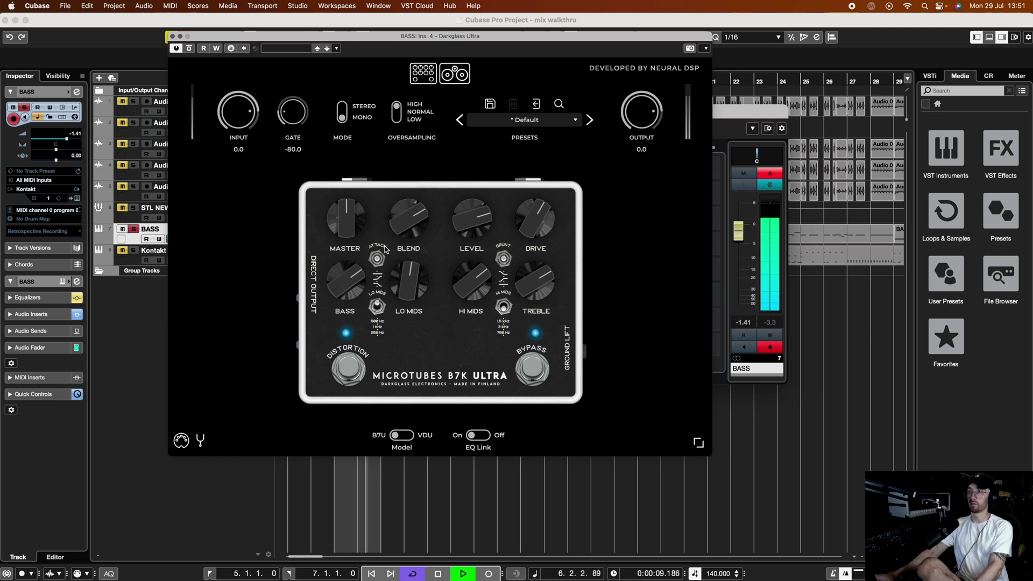
pyautogui.press('space')
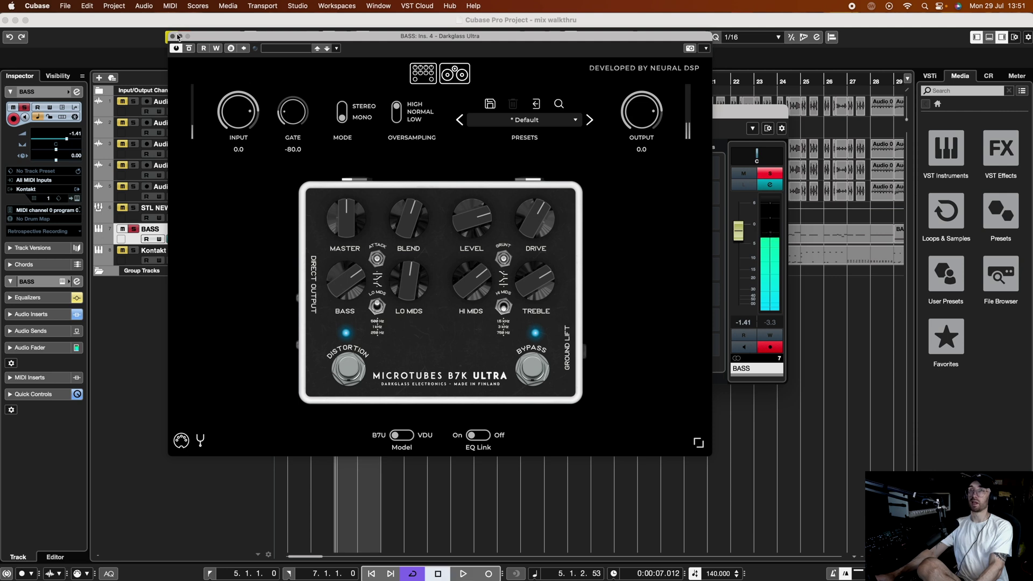
pyautogui.click(173, 36)
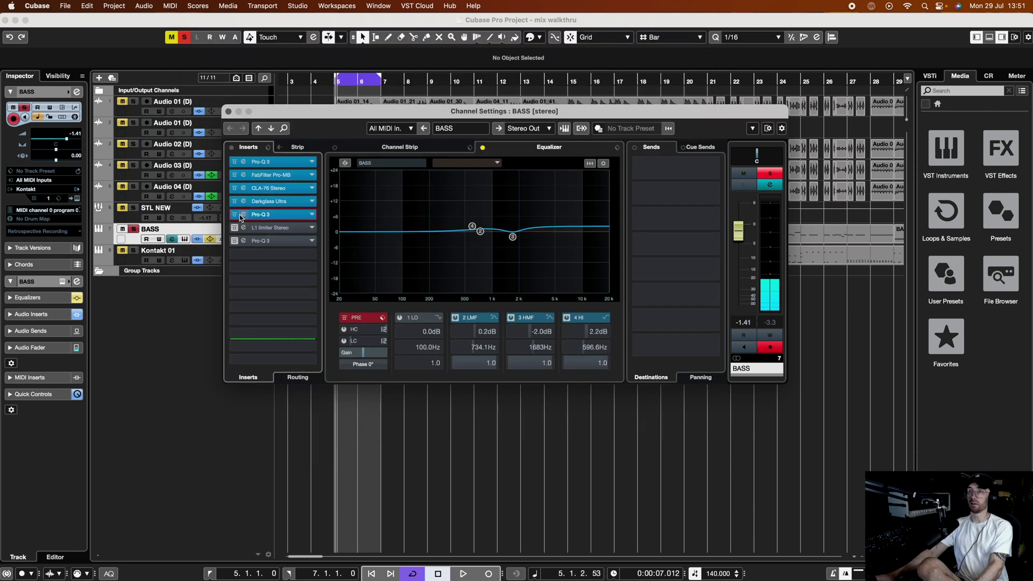
# - Play the BASS through the fifth-slot Pro-Q 3, move its low cut to a lower frequency and deepen the purple low-end dip
pyautogui.press('space')
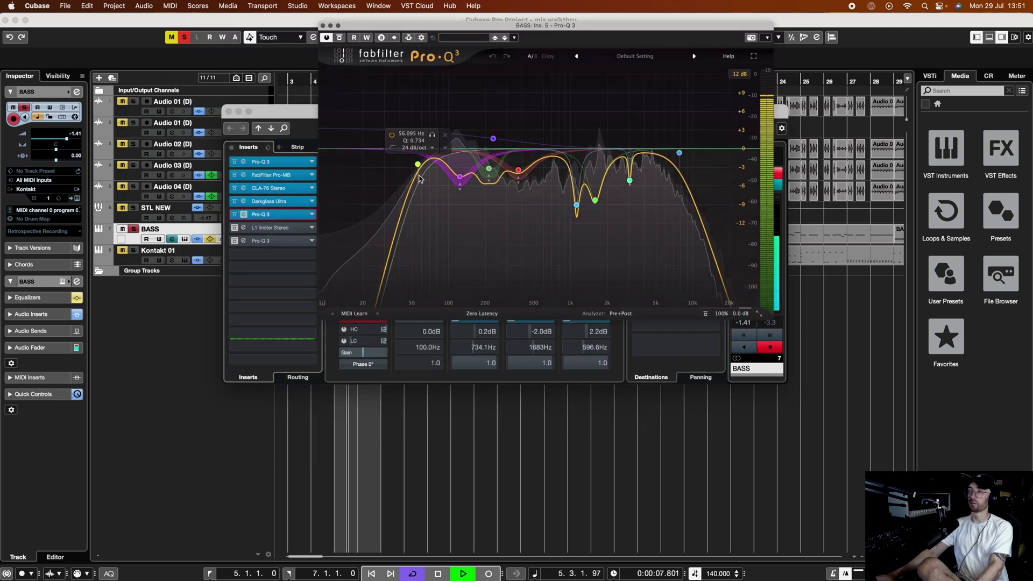
pyautogui.moveTo(420, 168); pyautogui.dragTo(461, 184)
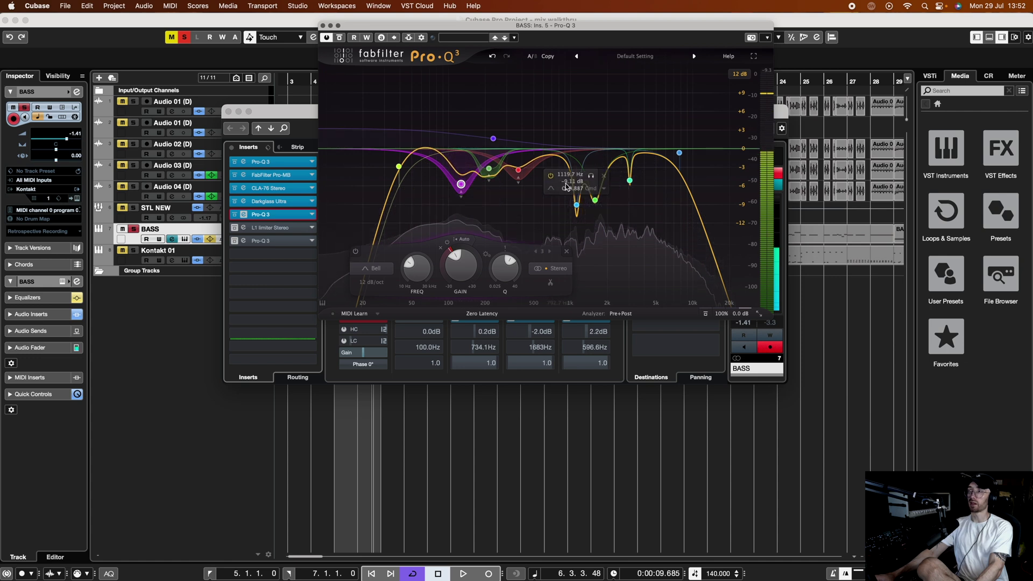
pyautogui.moveTo(650, 201)
pyautogui.press('space')
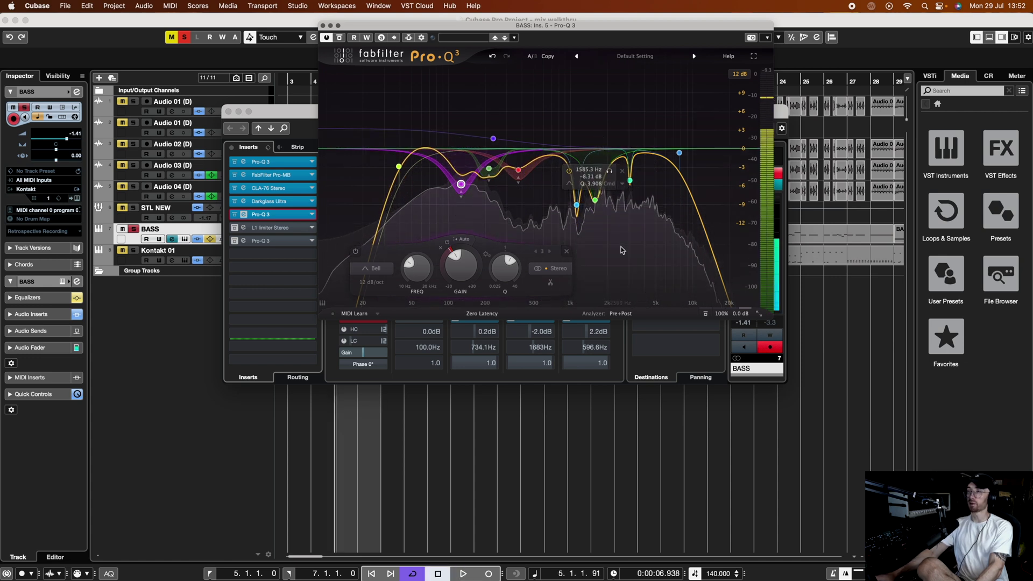
# - Shift the deep green upper-mid dip to about 1729 Hz at about -8.24 dB during playback, then stop and close the equalizer
pyautogui.press('space')
pyautogui.moveTo(595, 200)
pyautogui.mouseDown()
pyautogui.moveTo(605, 189)
pyautogui.moveTo(595, 133)
pyautogui.moveTo(599, 200)
pyautogui.mouseUp()
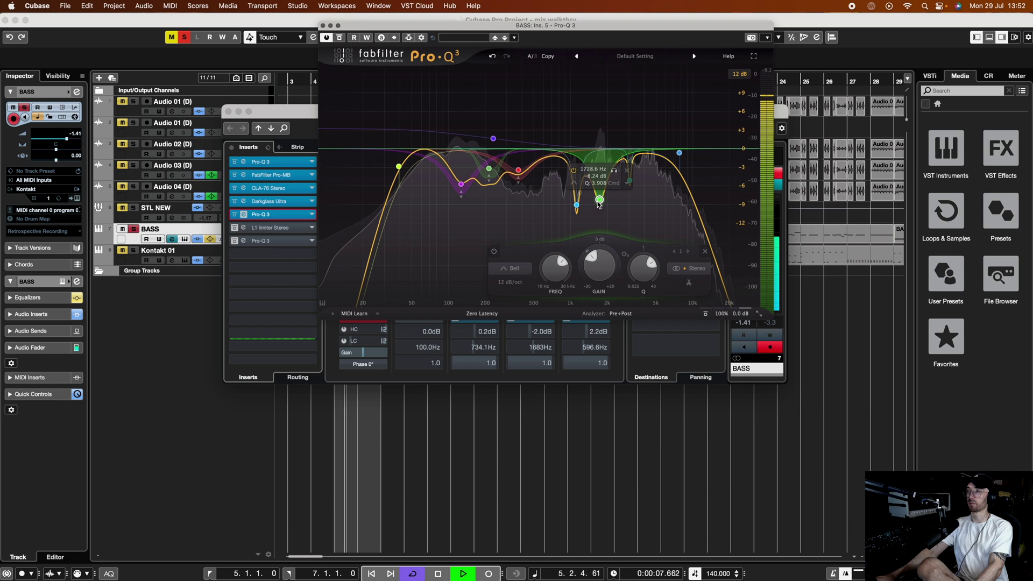
pyautogui.press('space')
pyautogui.click(243, 215)
# - Activate the L1 limiter Stereo insert on BASS, audition it during playback and close it
pyautogui.click(237, 228)
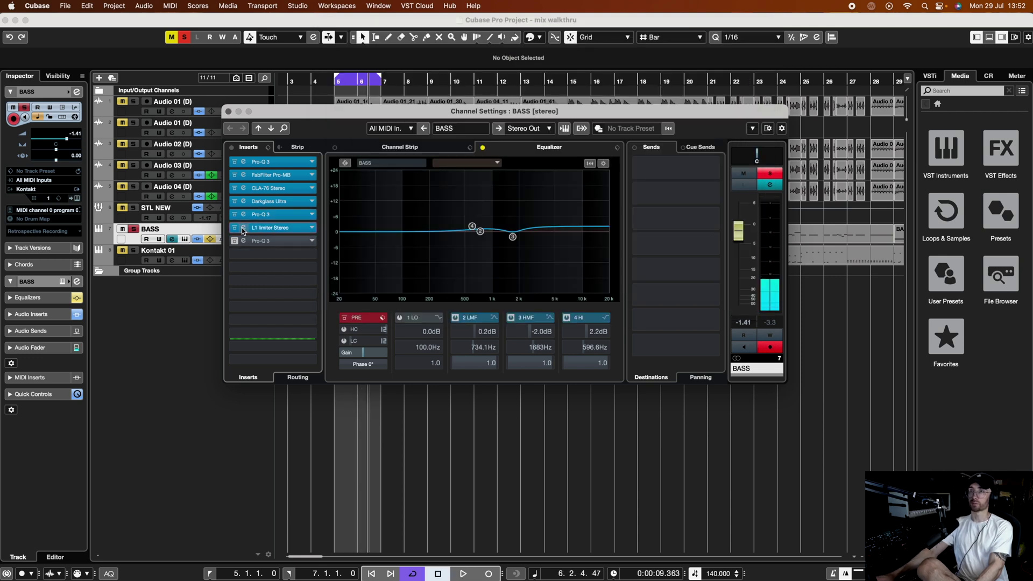
pyautogui.click(243, 228)
pyautogui.press('space')
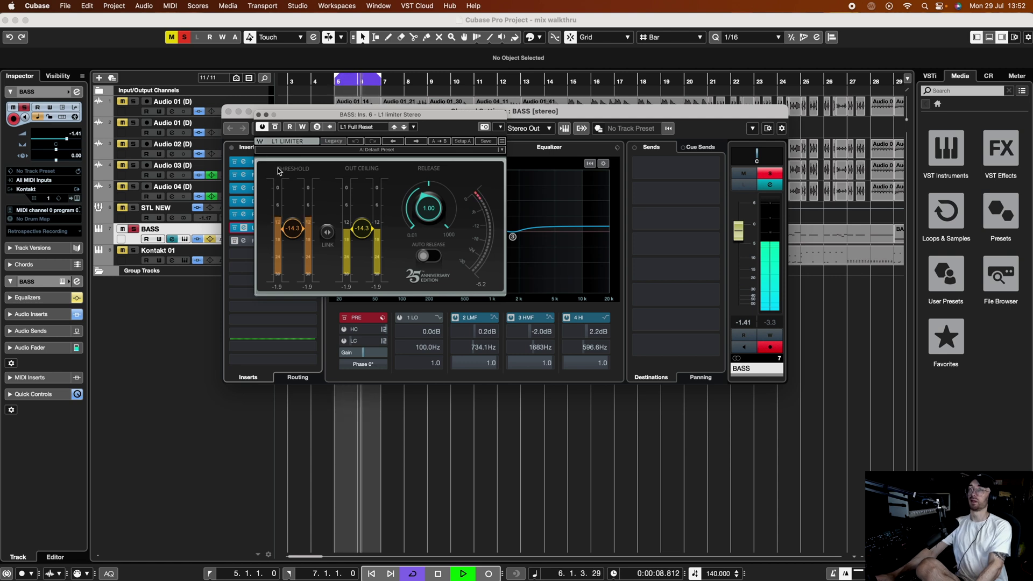
pyautogui.press('space')
pyautogui.click(258, 115)
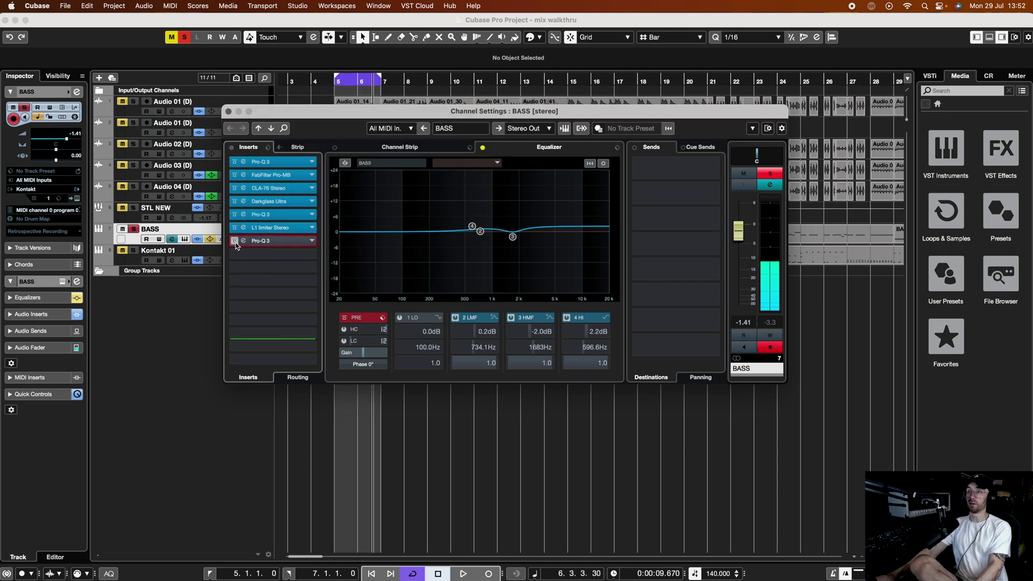
# - Activate and open the last Pro-Q 3 insert on BASS and start playback
pyautogui.click(269, 241)
pyautogui.press('space')
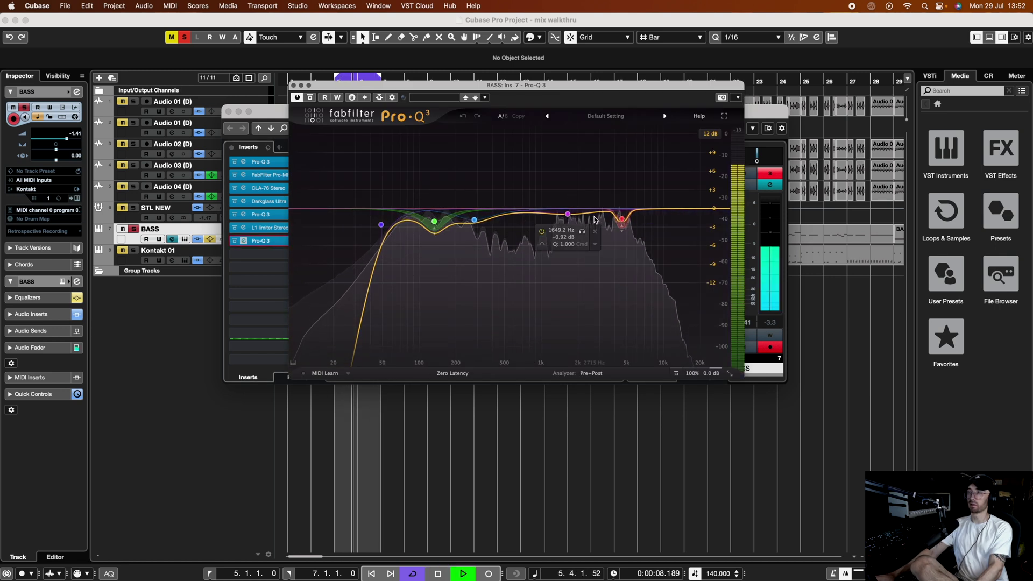
# - Demonstrate resonance hunting with a temporary band: boost about 8 dB near 1742 Hz, turn it into a narrow cut, then delete the band
pyautogui.moveTo(582, 215); pyautogui.dragTo(565, 167)
pyautogui.scroll(3, 566, 166)
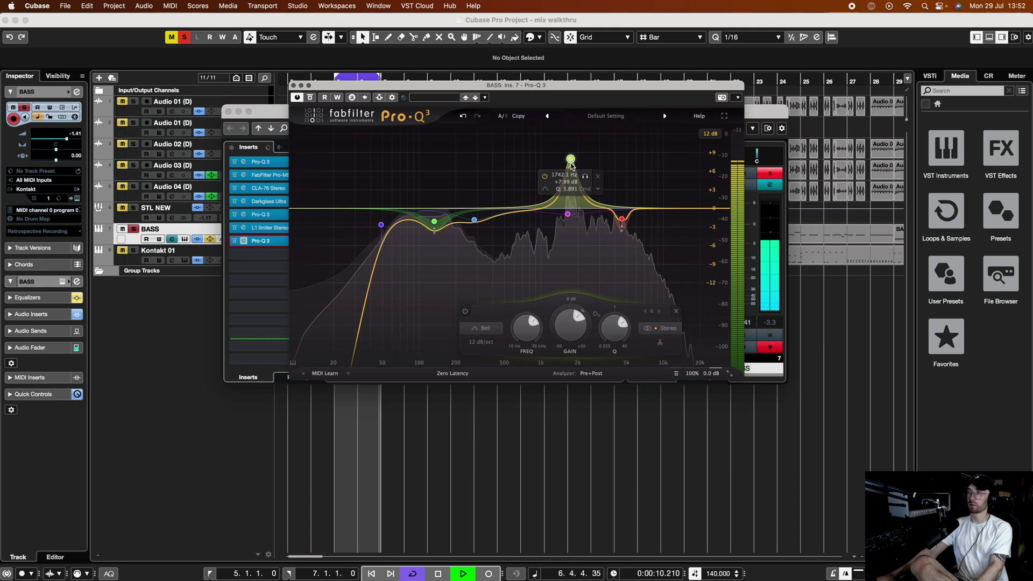
pyautogui.press('space')
pyautogui.moveTo(572, 160); pyautogui.dragTo(570, 233)
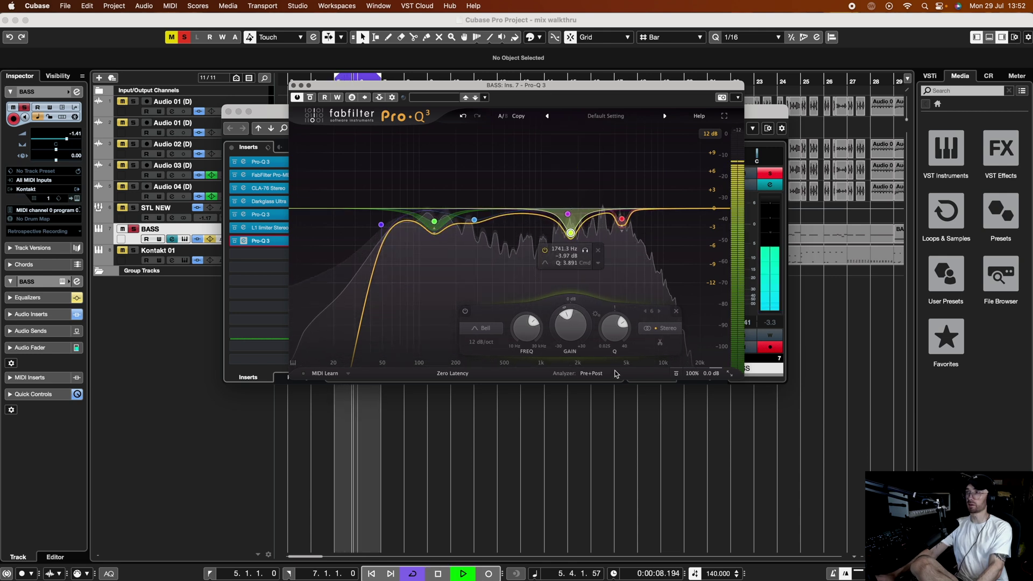
pyautogui.moveTo(625, 323); pyautogui.dragTo(624, 299)
pyautogui.moveTo(570, 233); pyautogui.dragTo(570, 240)
pyautogui.press('space')
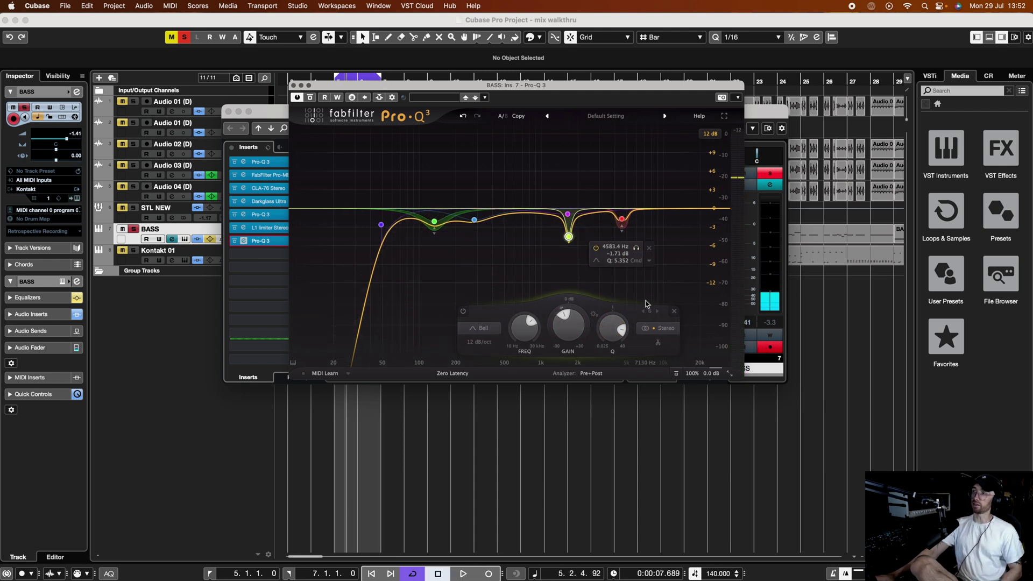
pyautogui.click(674, 312)
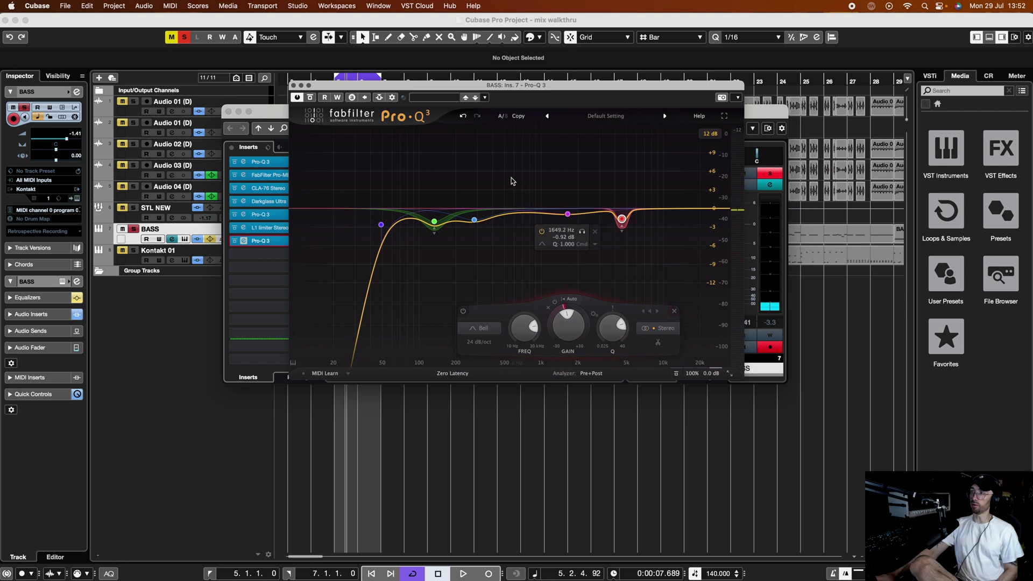
# - Close the equalizer and the BASS channel settings, and take the BASS track out of solo
pyautogui.click(294, 85)
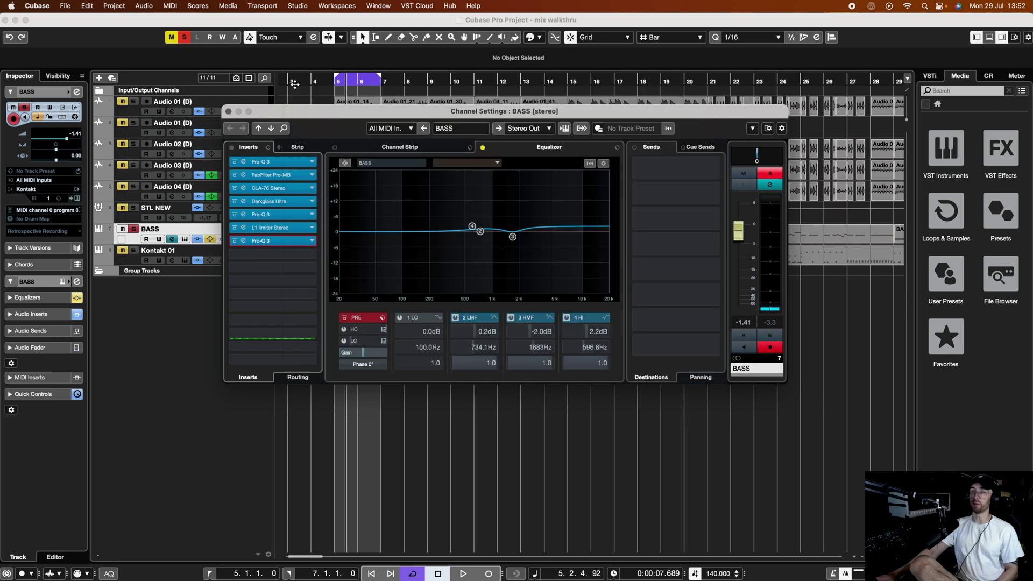
pyautogui.click(228, 112)
pyautogui.click(134, 230)
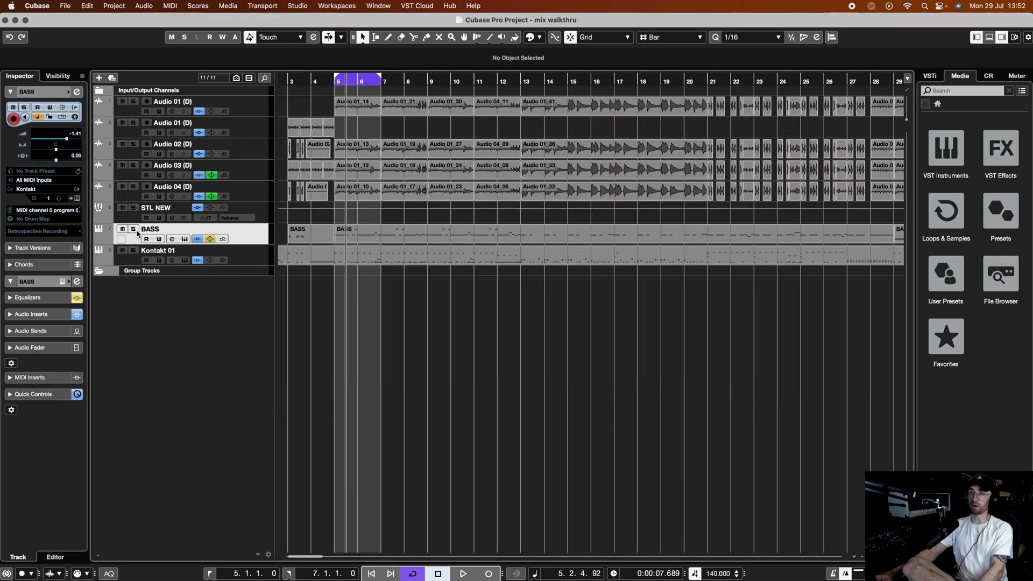
# - Open the Kontakt 01 channel settings, examine the low cut in its Pro-Q 3 insert and close both windows
pyautogui.click(237, 253)
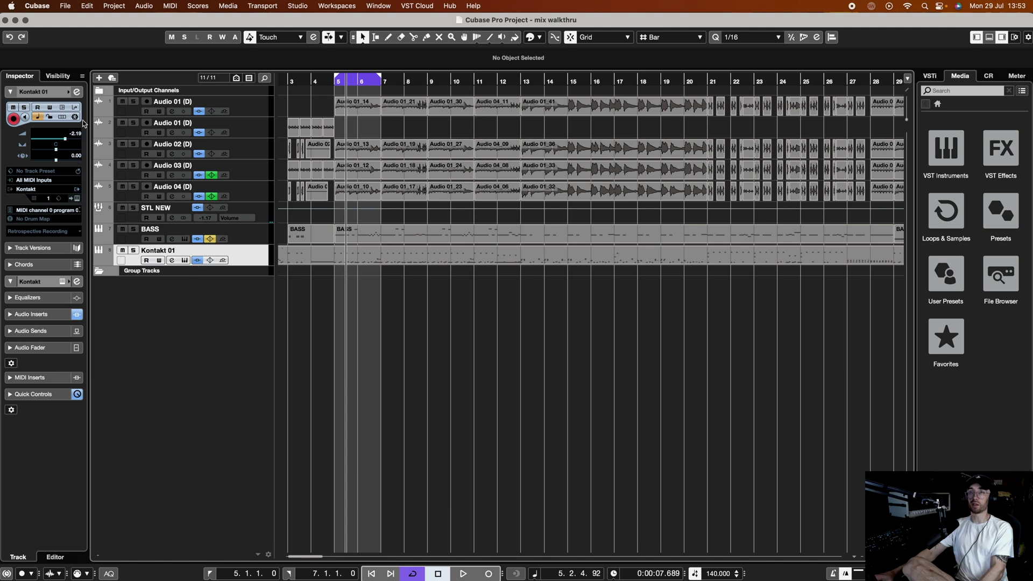
pyautogui.click(77, 93)
pyautogui.click(269, 187)
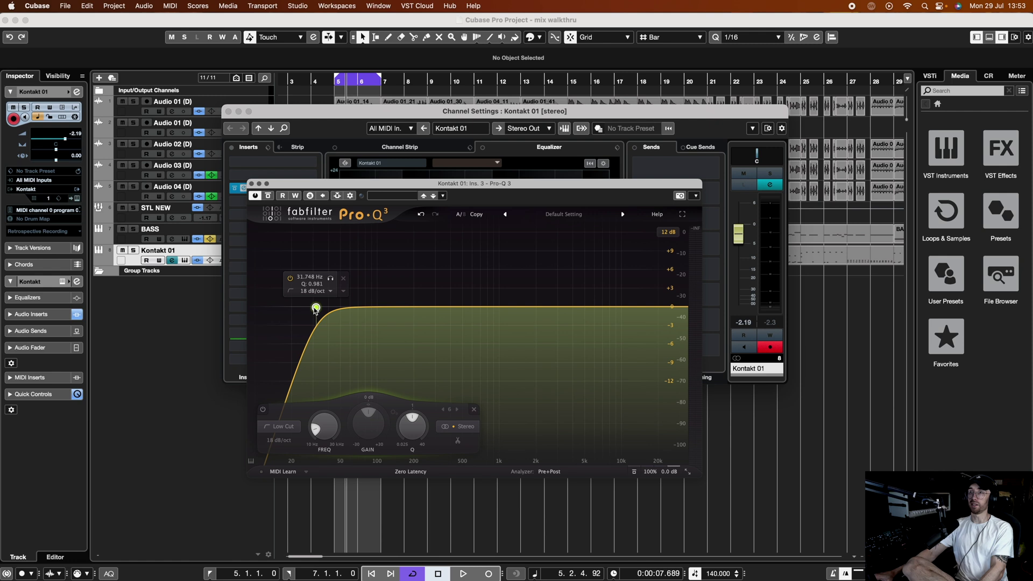
pyautogui.click(252, 184)
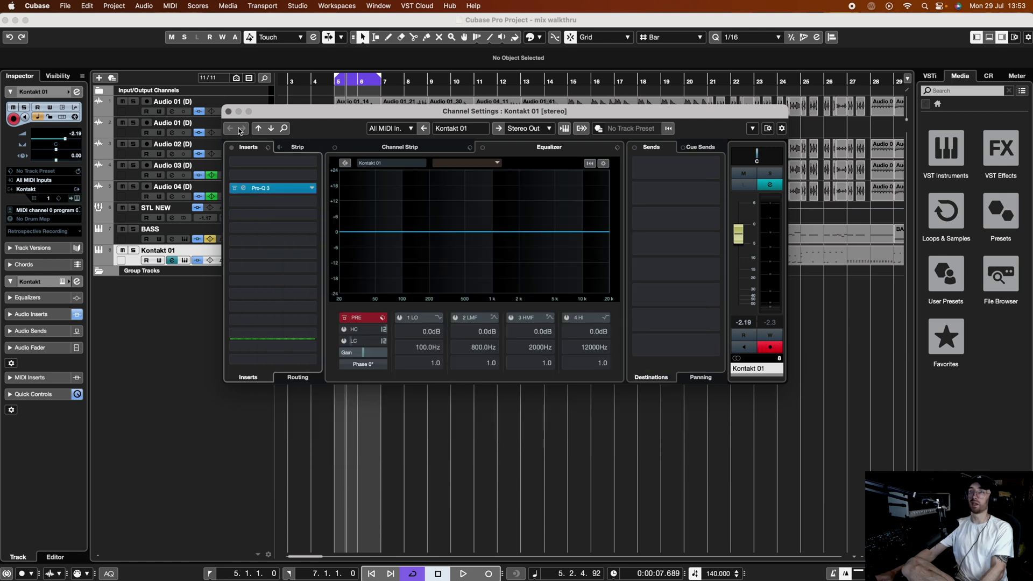
pyautogui.click(228, 112)
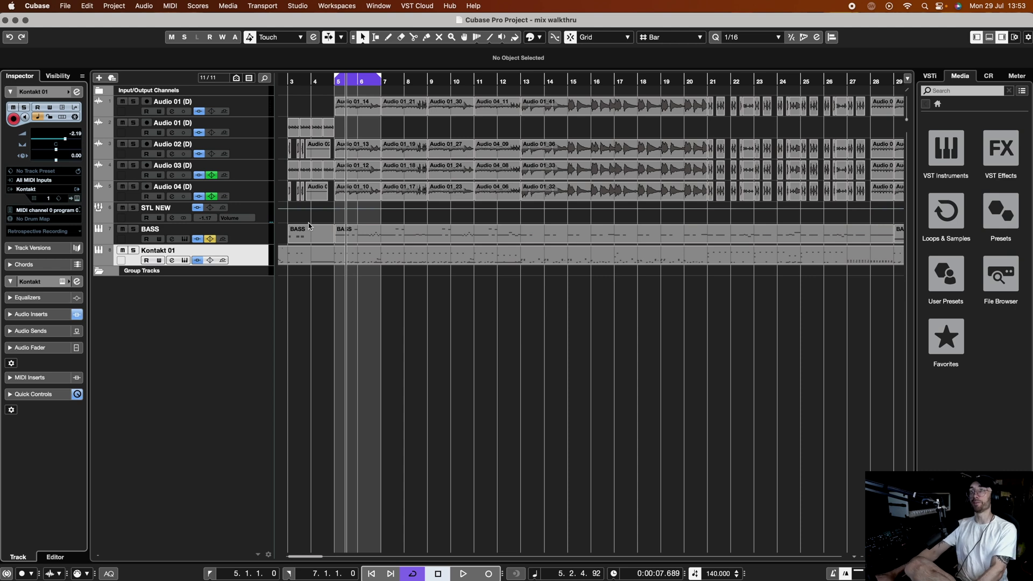
# - Play the full mix from bar 5, briefly view the Kontakt drum instrument and stop playback
pyautogui.click(336, 83)
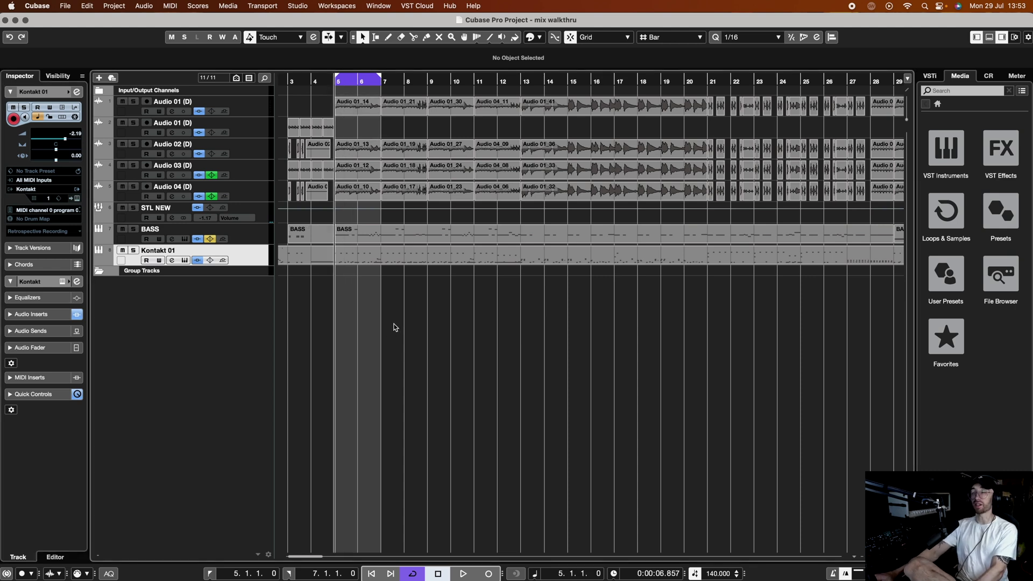
pyautogui.press('space')
pyautogui.click(77, 189)
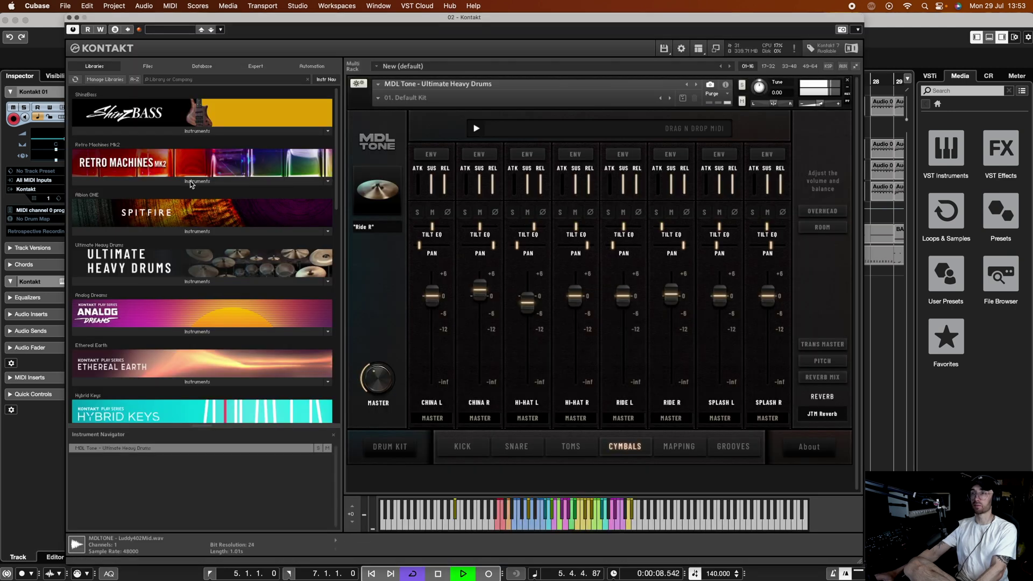
pyautogui.press('super+w')
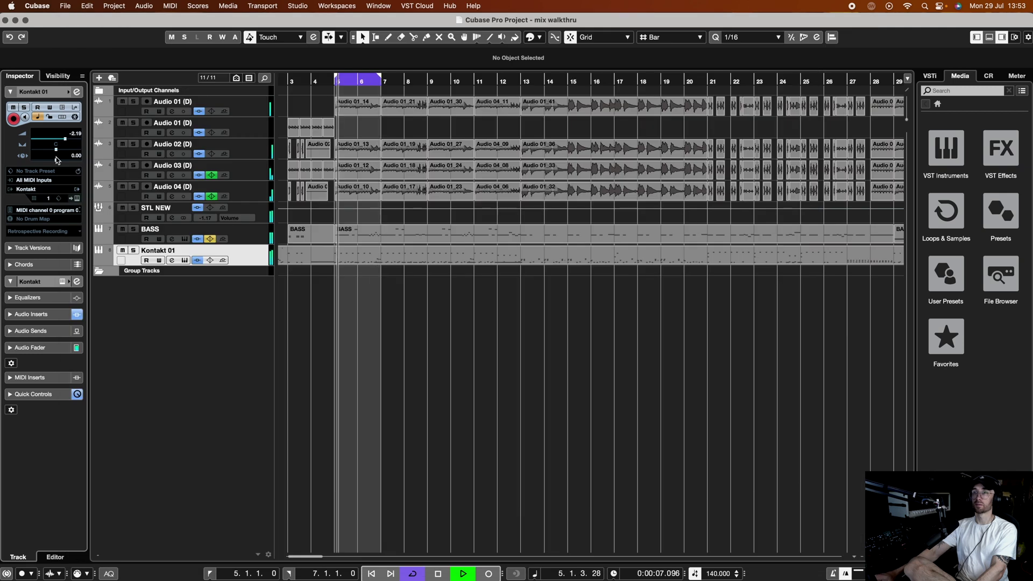
pyautogui.press('space')
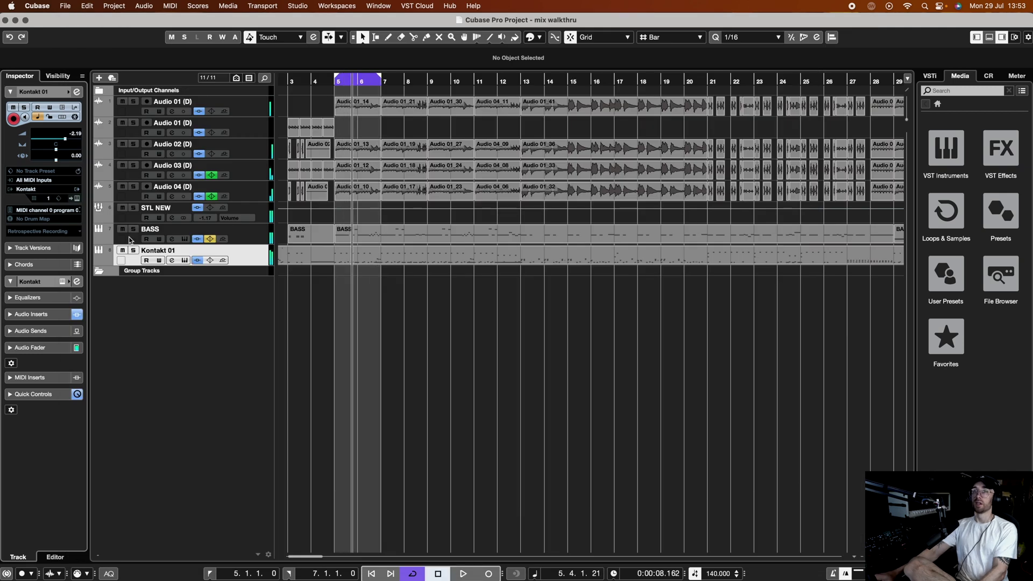
# - Reopen Kontakt on the drum kit view and examine the available snare drums, keeping the Luddy 400 14x5
pyautogui.click(77, 198)
pyautogui.click(397, 447)
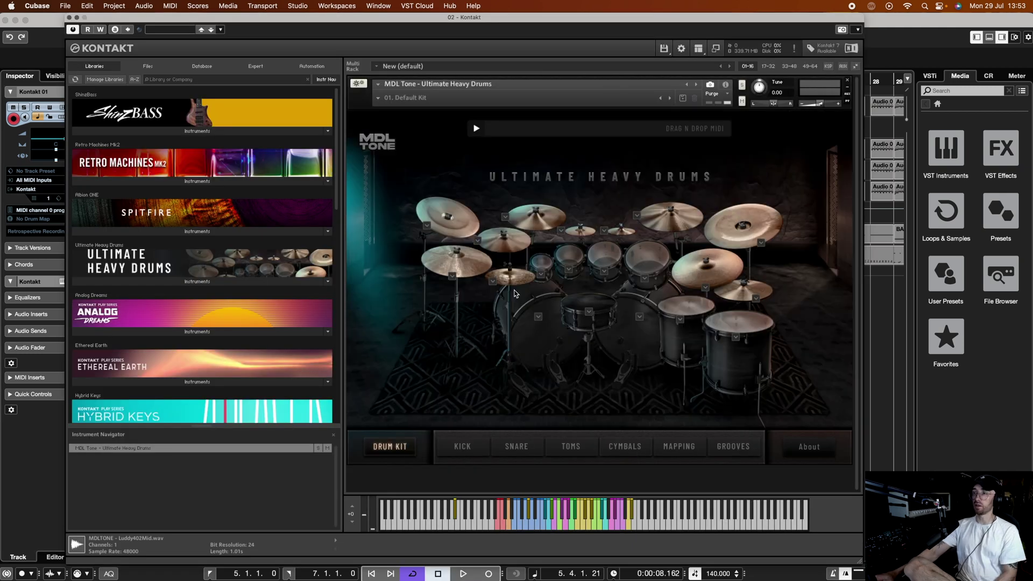
pyautogui.click(588, 312)
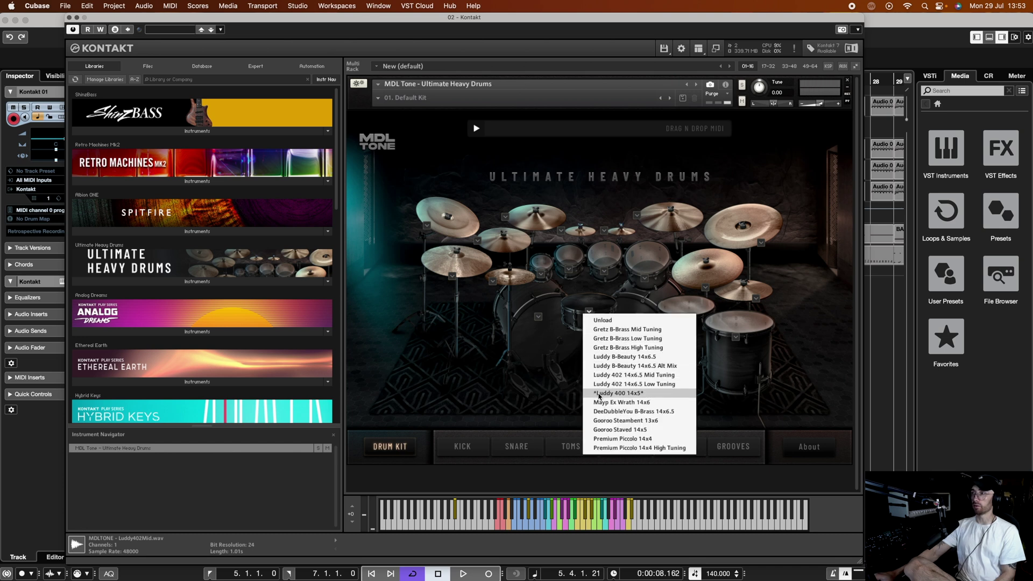
pyautogui.click(591, 311)
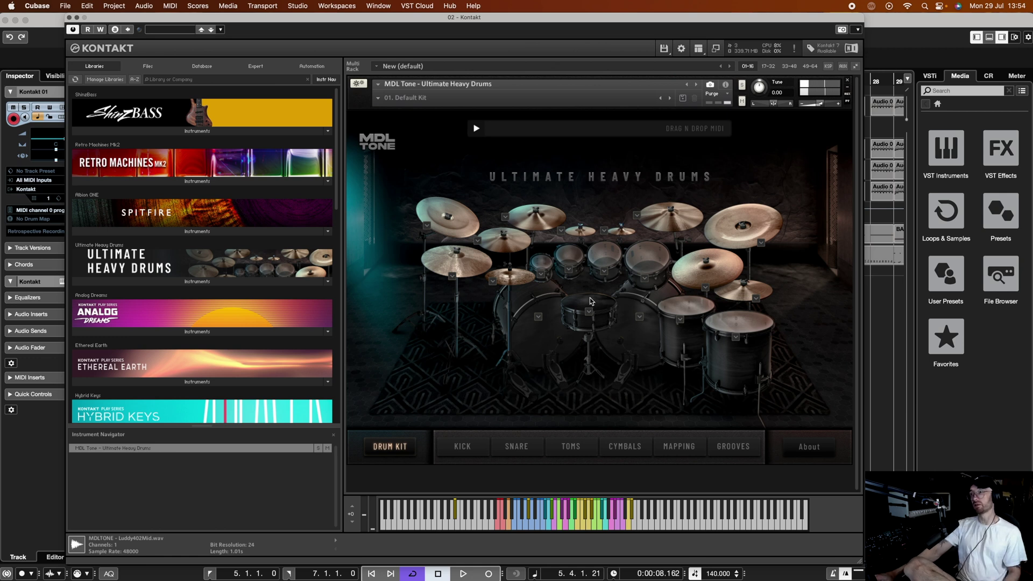
# - Examine the snare mixer and its attack and sustain settings in Transient Master, then listen to the mix
pyautogui.click(526, 449)
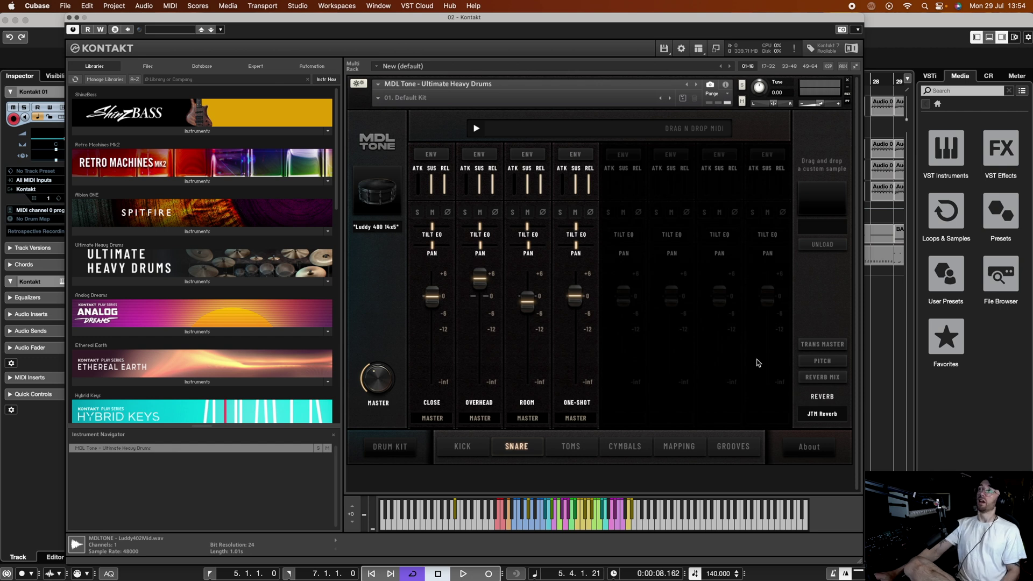
pyautogui.click(816, 344)
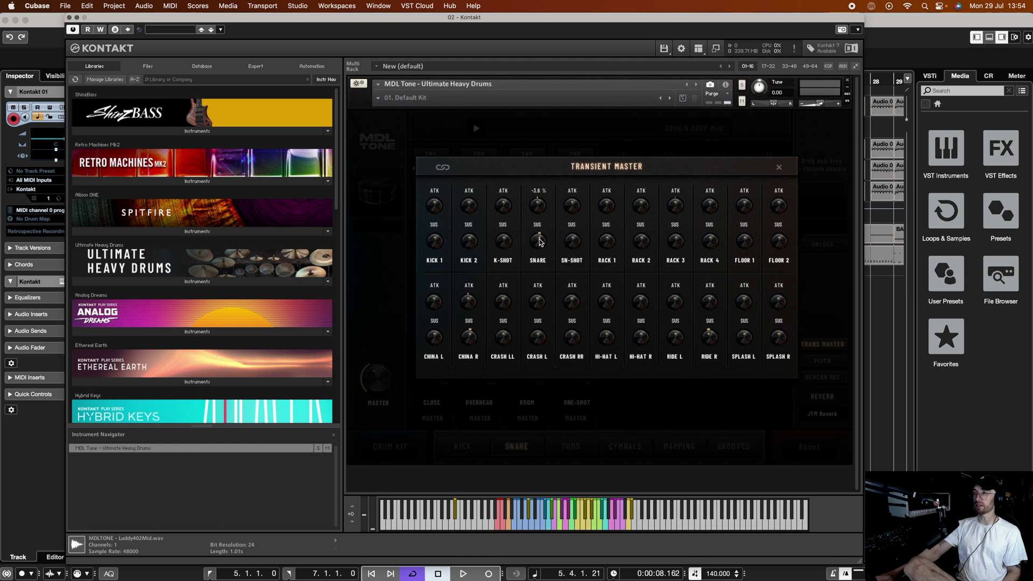
pyautogui.click(779, 167)
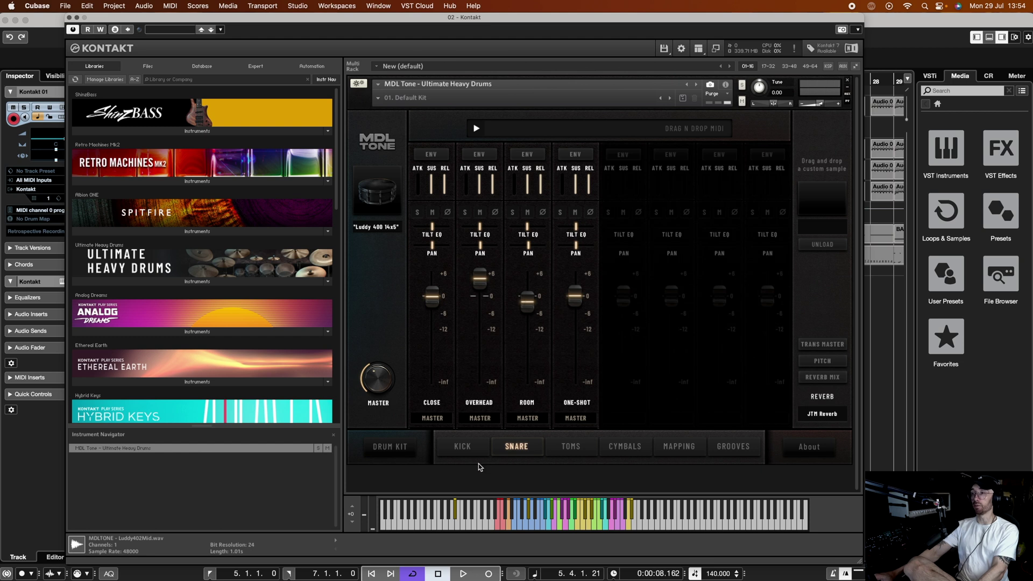
pyautogui.press('space')
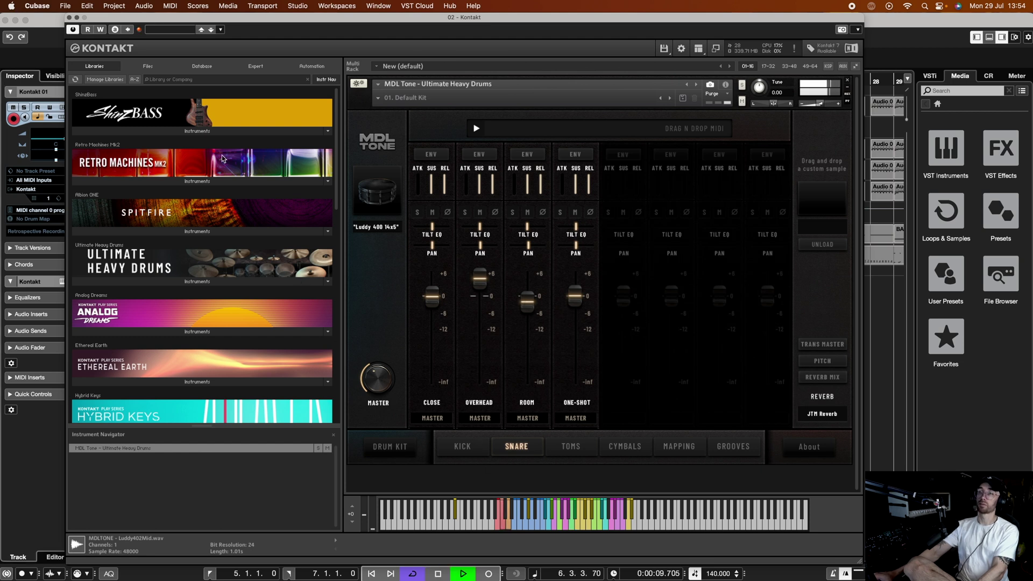
pyautogui.press('space')
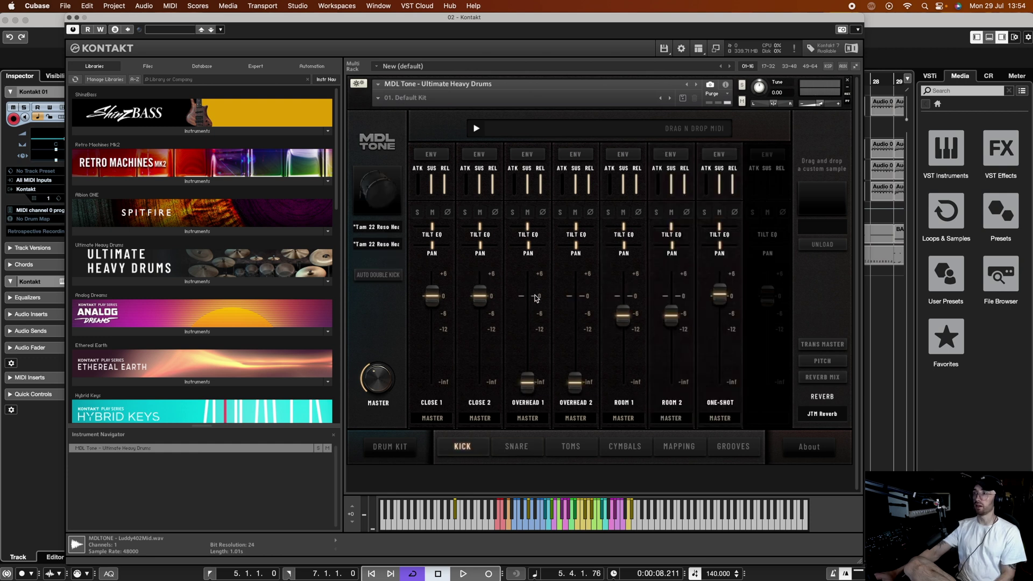
# - Examine the available kick drums for the second kick, keep Tam 22 Reso Head Off, and listen to the mix
pyautogui.click(388, 245)
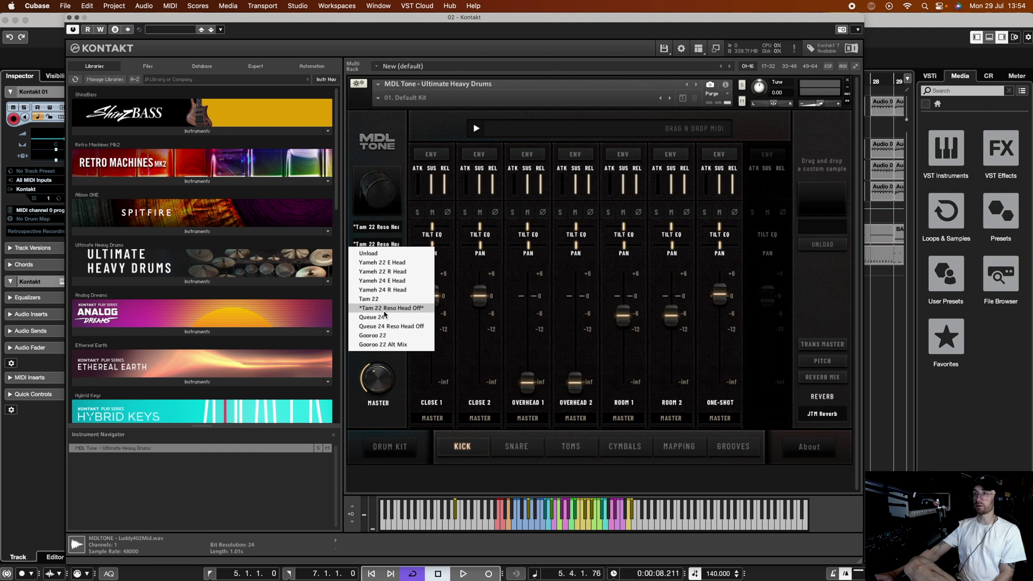
pyautogui.click(402, 413)
pyautogui.press('space')
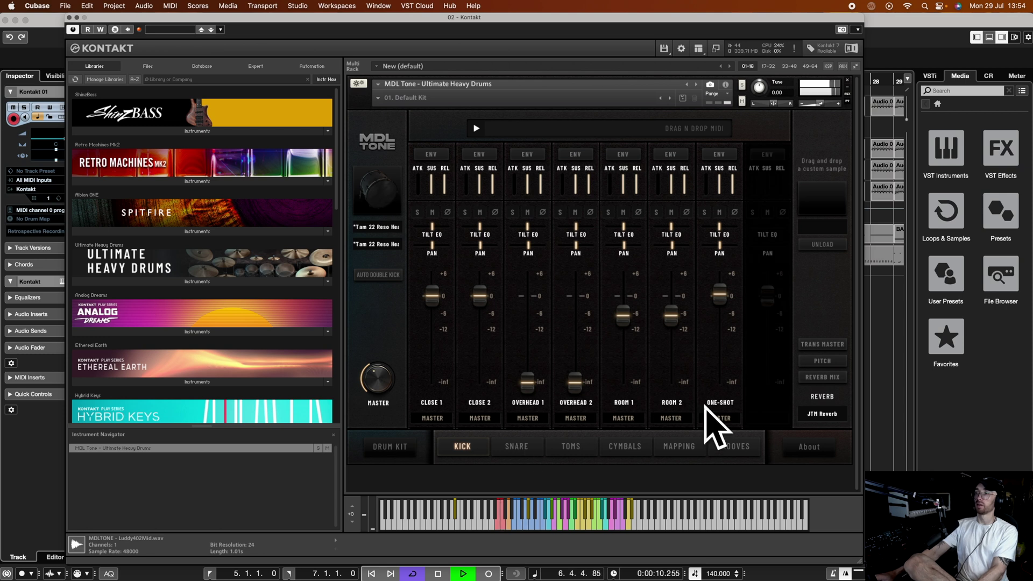
pyautogui.press('space')
# - In the cymbals' Room Balance, link the channels, lower all room faders slightly and close the dialog
pyautogui.click(624, 446)
pyautogui.click(832, 231)
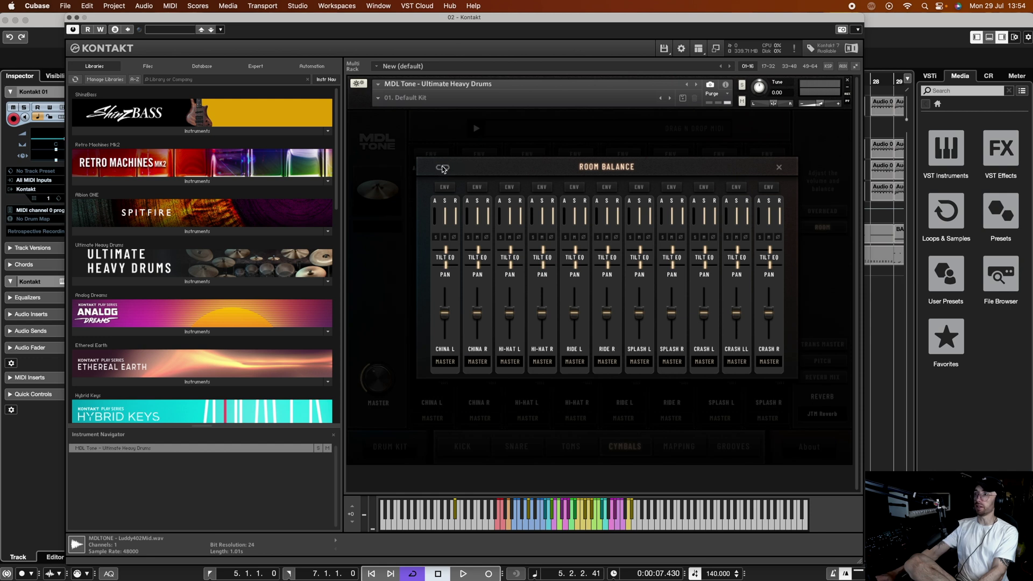
pyautogui.moveTo(447, 312); pyautogui.dragTo(447, 314)
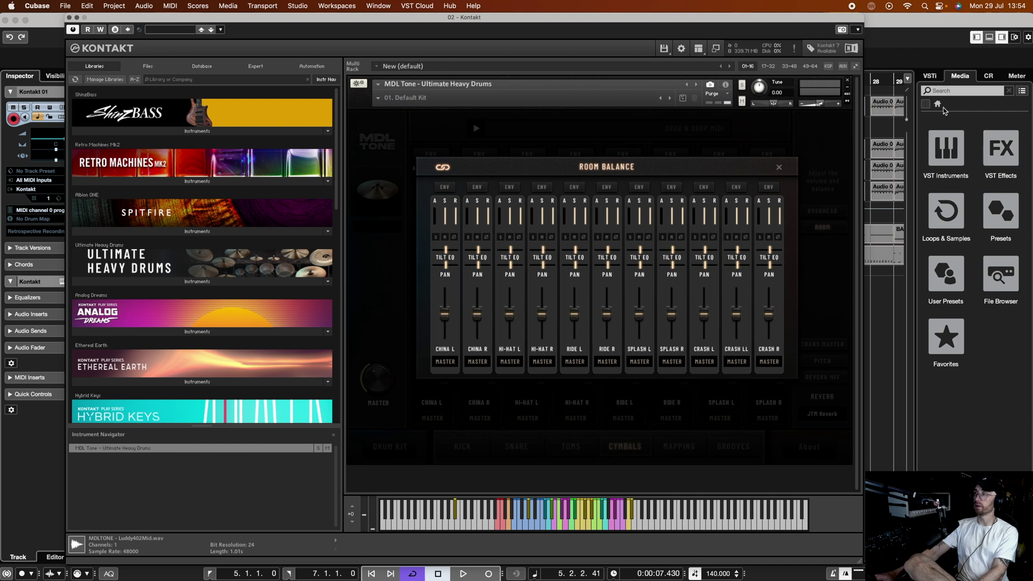
pyautogui.click(778, 168)
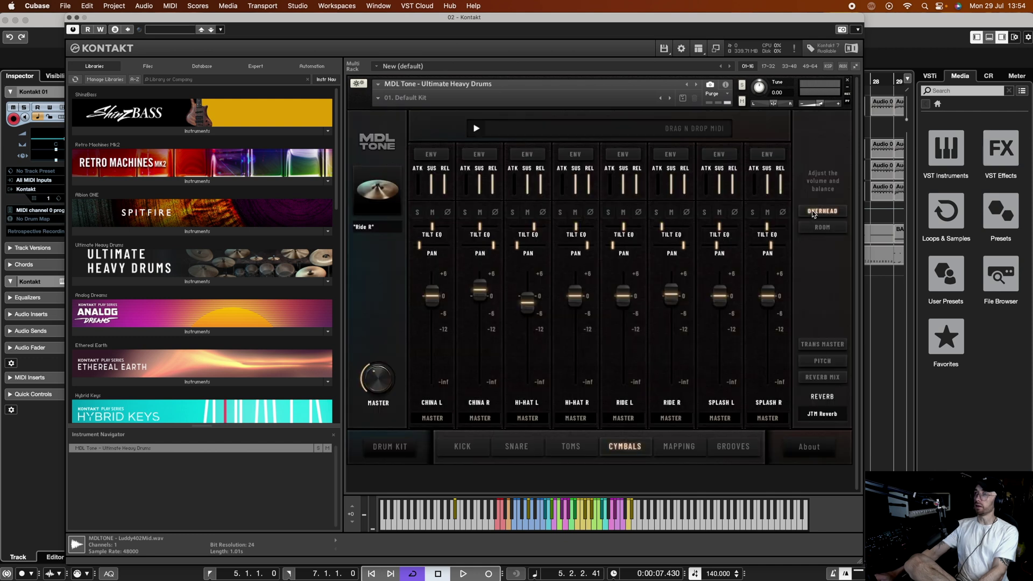
# - Check the cymbals' Overhead Balance, then lower the Hi-Hat L level to about -2.4 dB while listening to the mix
pyautogui.click(813, 213)
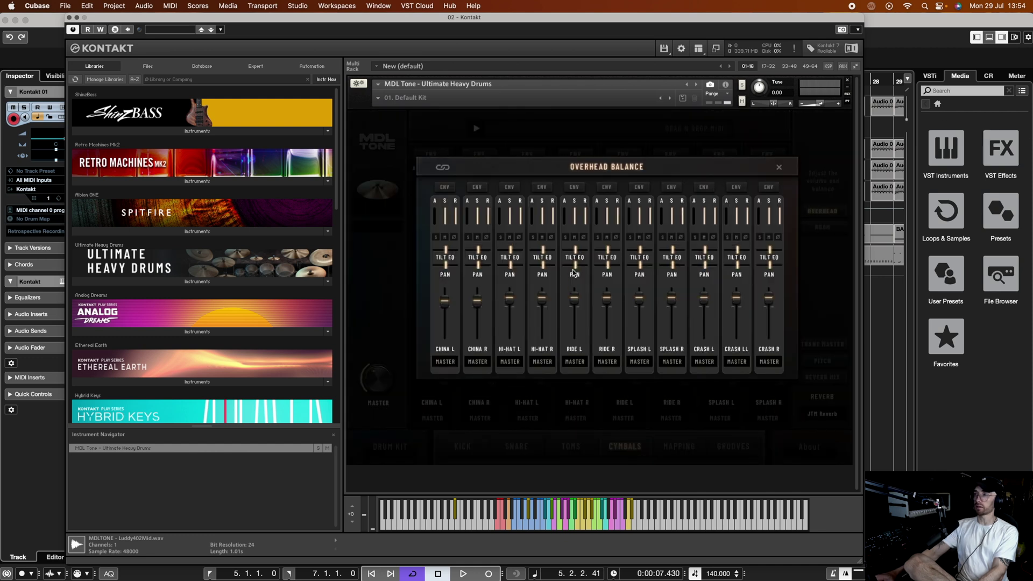
pyautogui.click(778, 167)
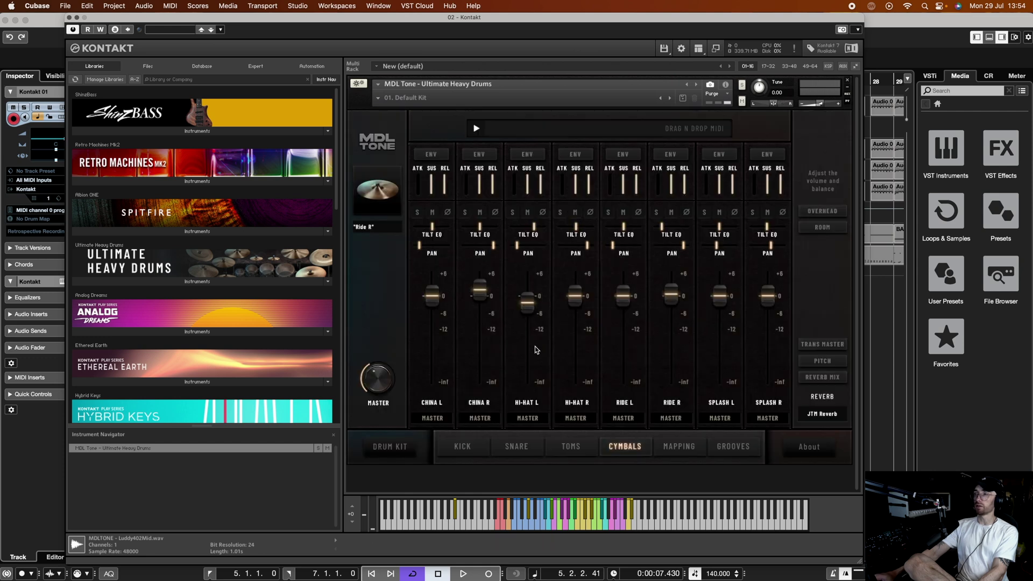
pyautogui.moveTo(530, 306); pyautogui.dragTo(529, 310)
pyautogui.press('space')
pyautogui.moveTo(527, 302); pyautogui.dragTo(527, 305)
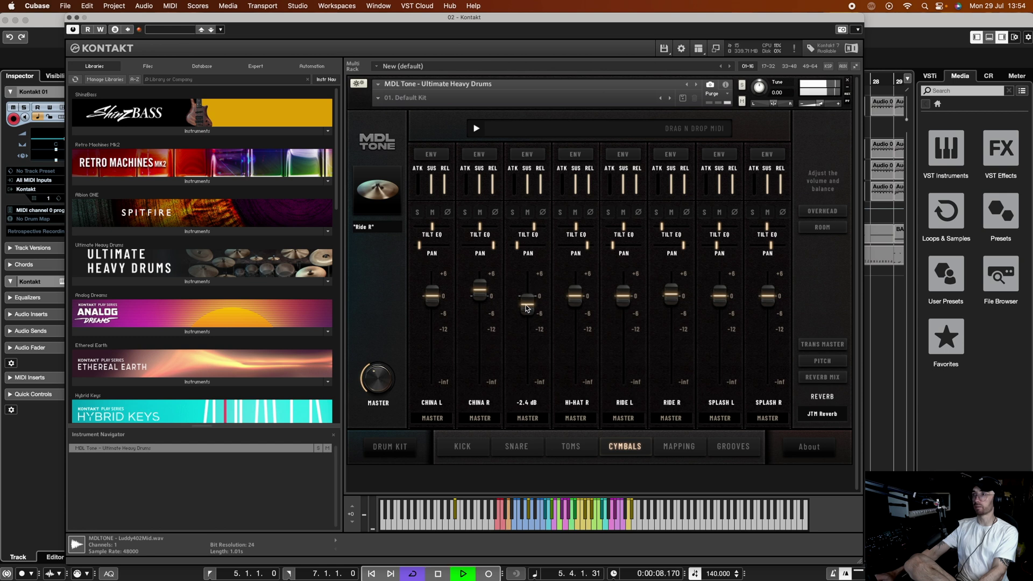
pyautogui.press('space')
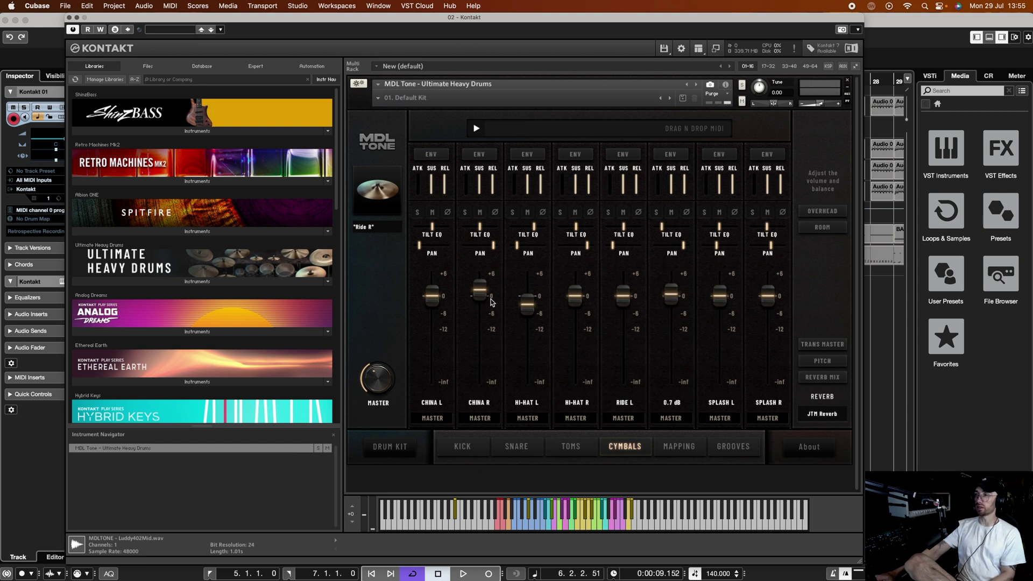
# - Examine the cymbals' attack and sustain settings in Transient Master, including the sustain of Ride R, and close the dialog
pyautogui.moveTo(480, 294)
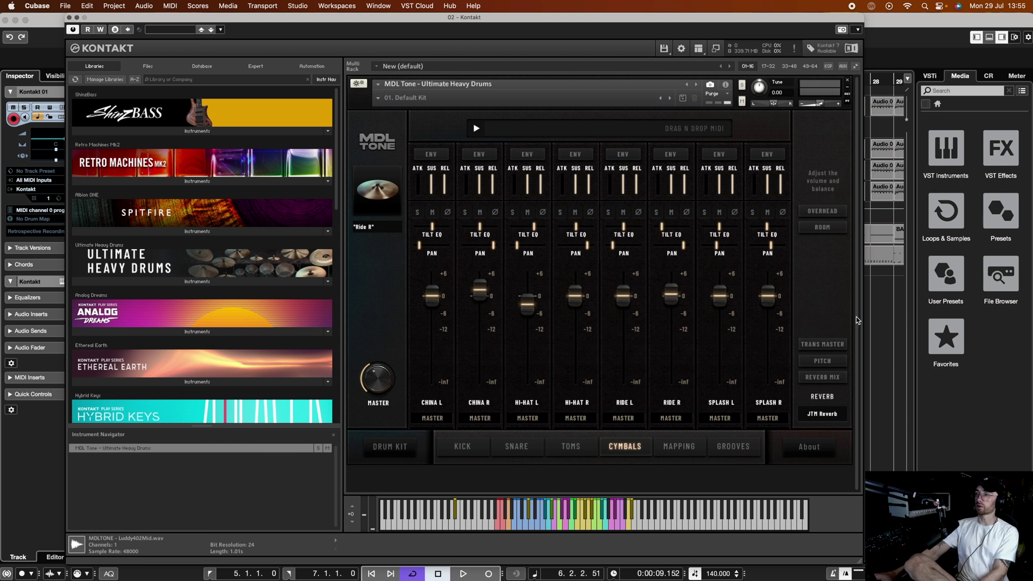
pyautogui.click(833, 345)
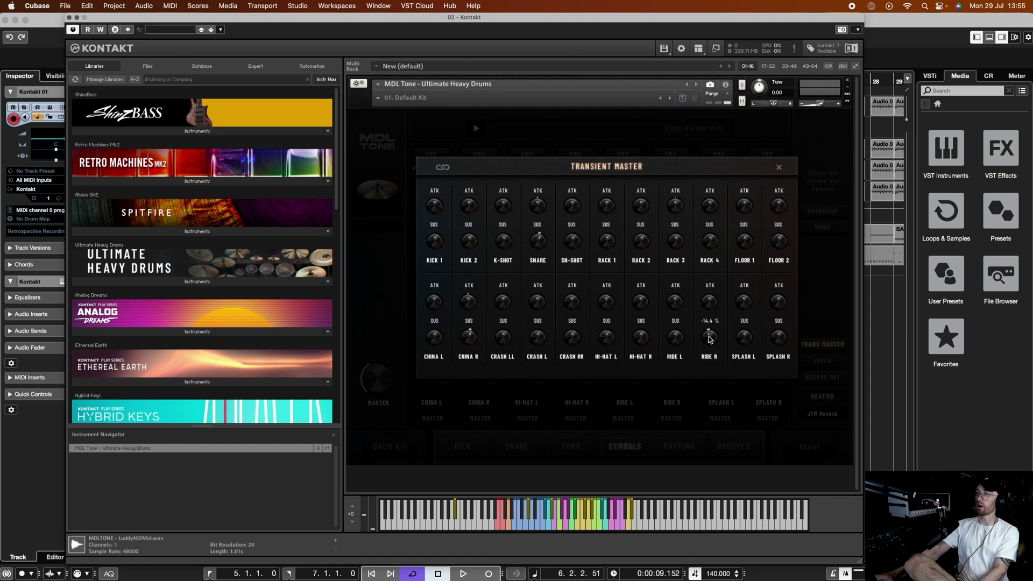
pyautogui.click(778, 168)
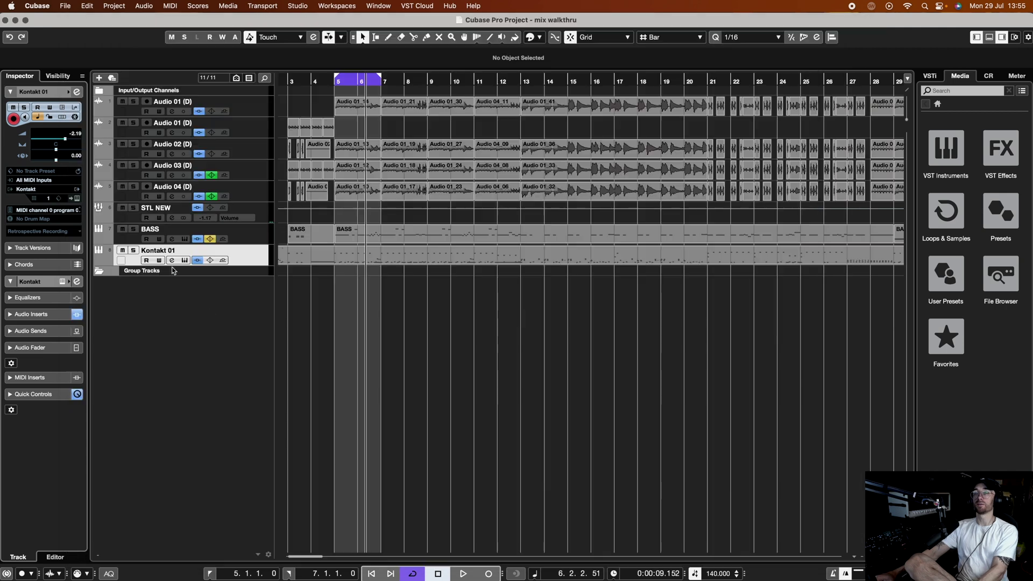
# - Close the Kontakt window, turn off cycle playback and listen to the mix past the looped bars
pyautogui.click(69, 18)
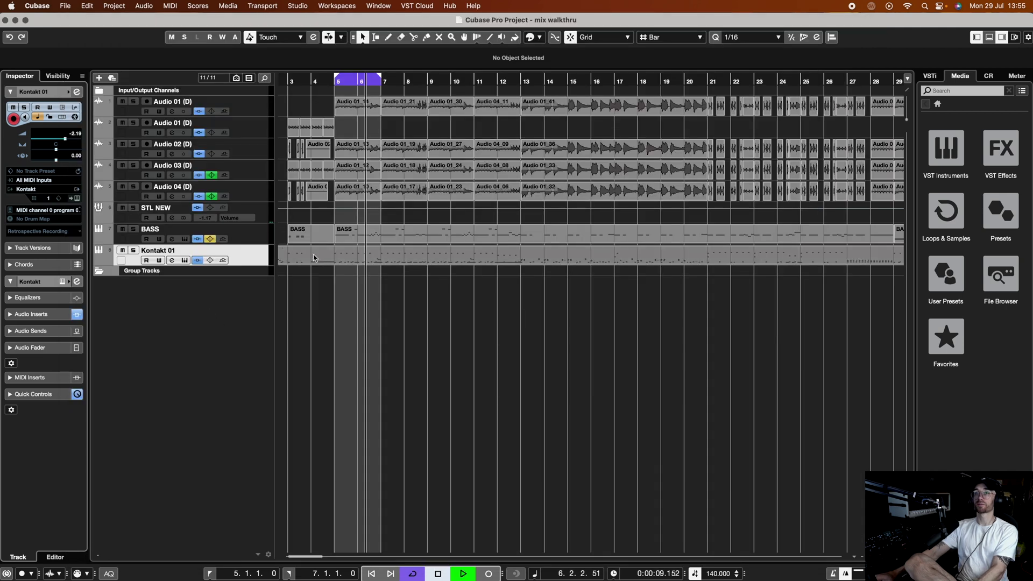
pyautogui.click(413, 573)
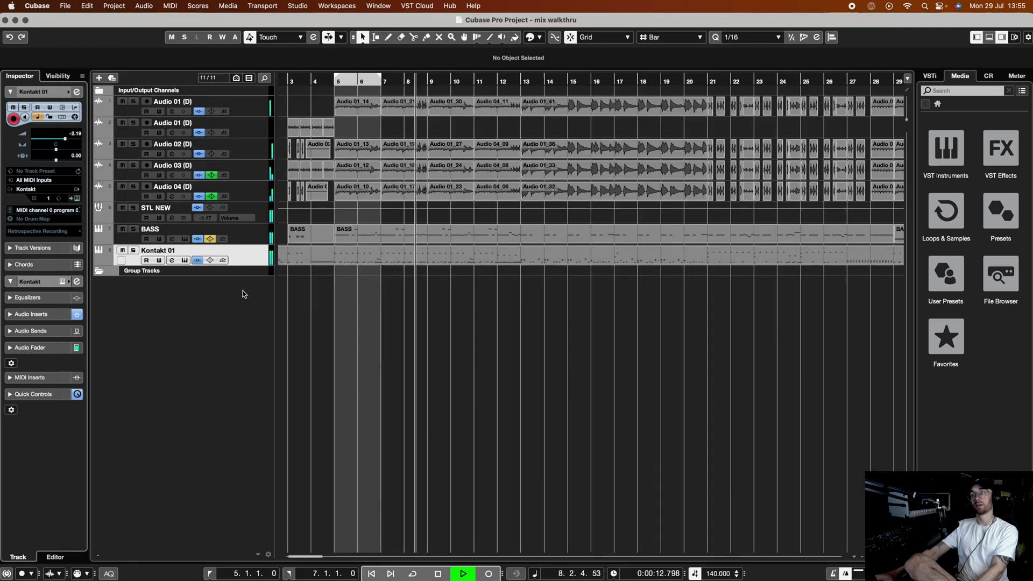
pyautogui.press('space')
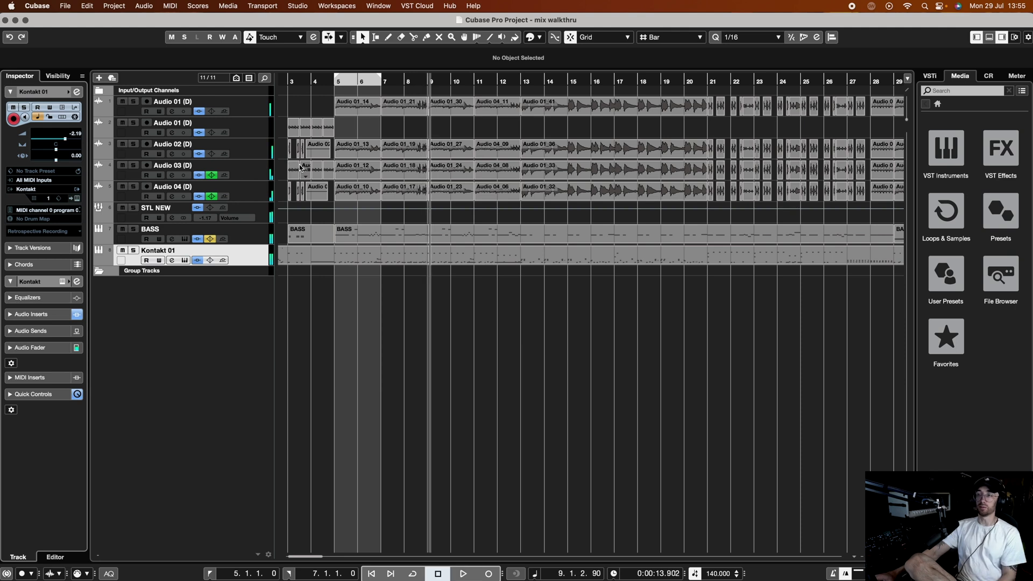